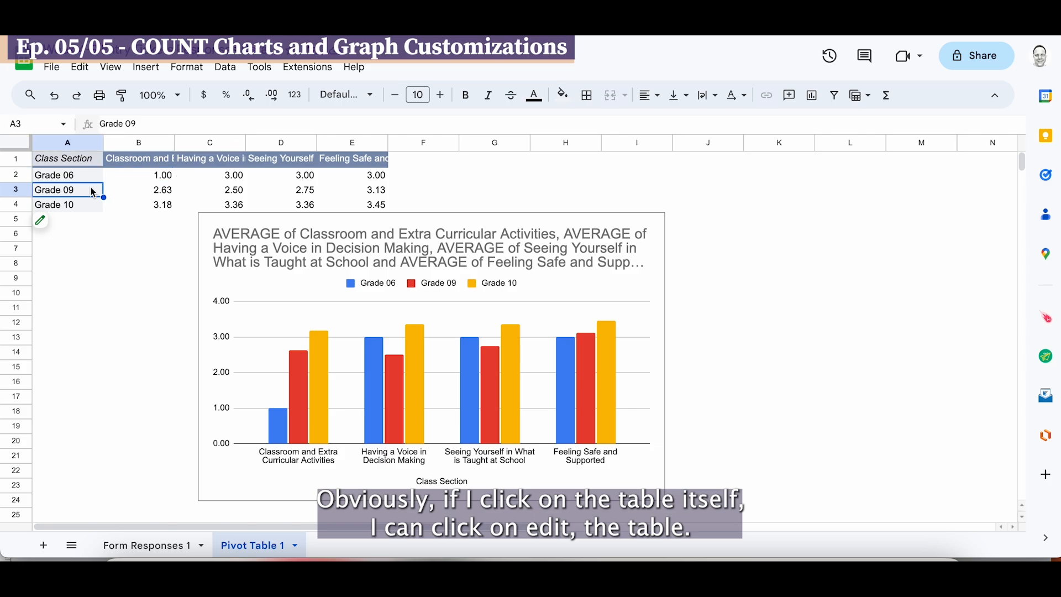
Step: Review the pivot table's settings, its chart, and the Grade 06 average for Classroom and Extra Curricular Activities
click(54, 226)
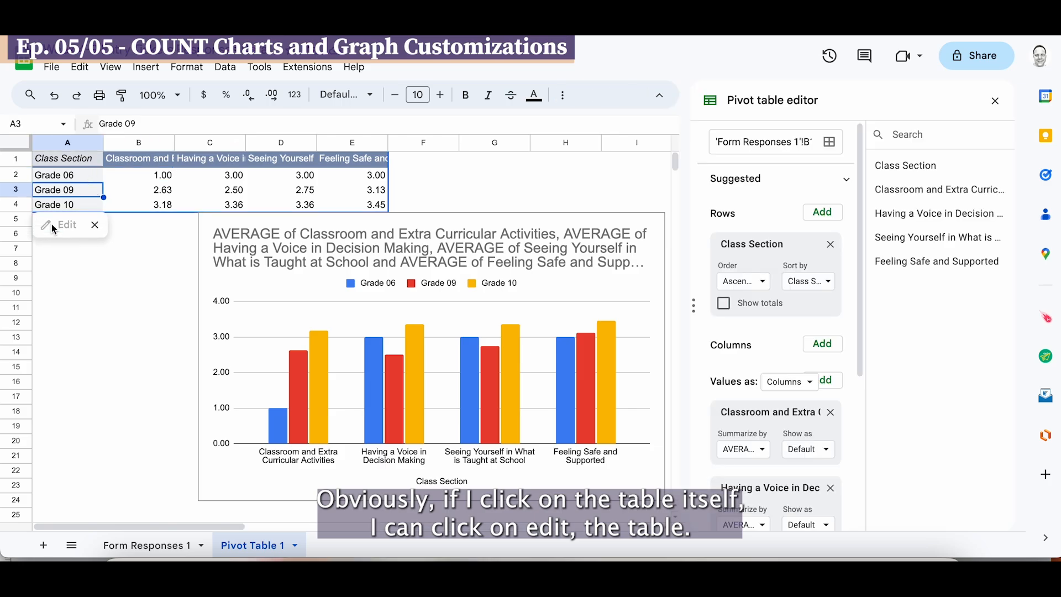
click(992, 100)
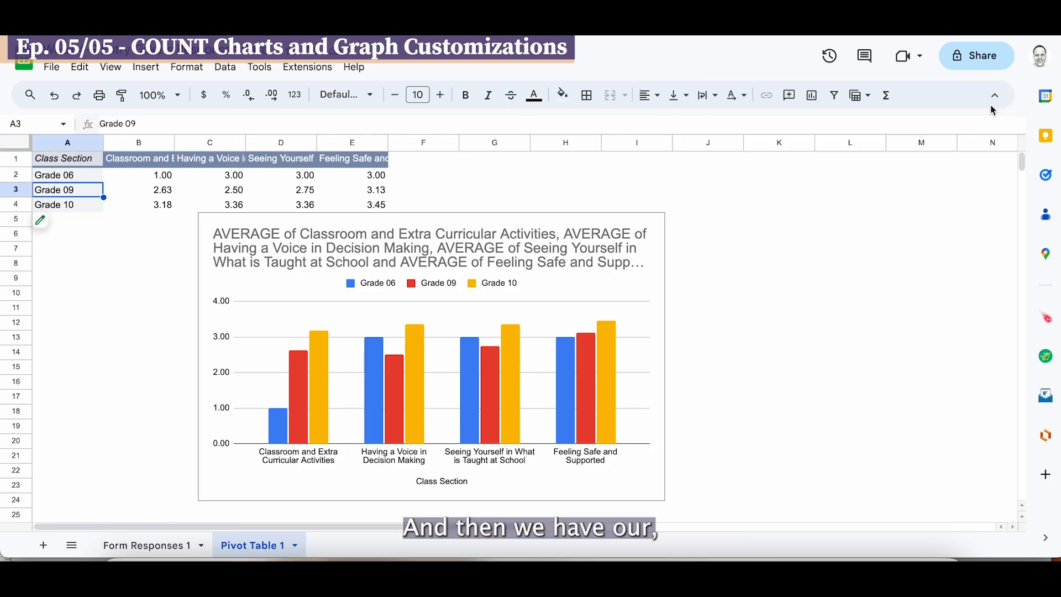
click(404, 223)
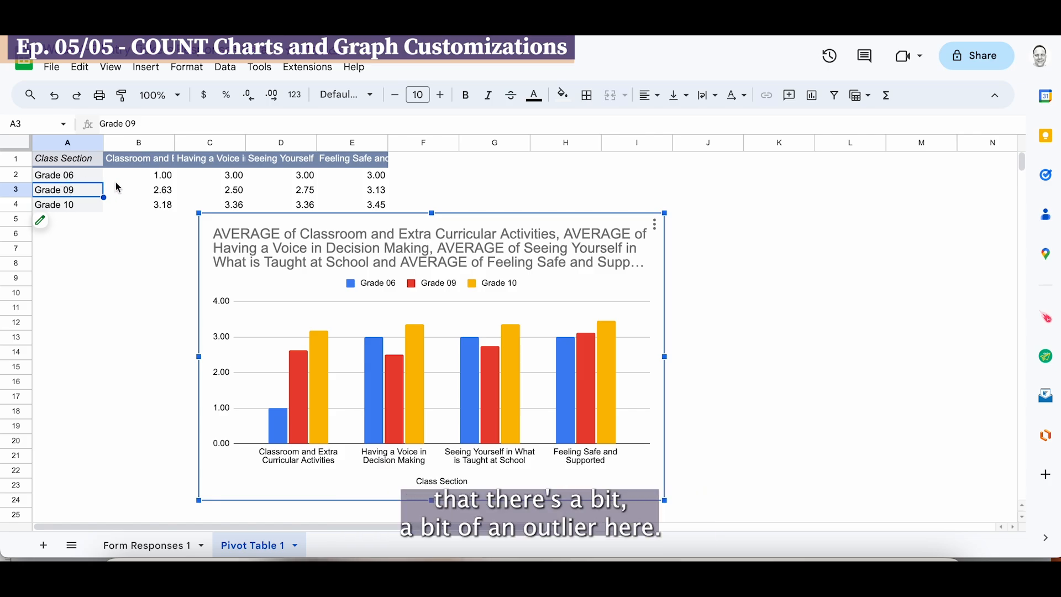
click(144, 178)
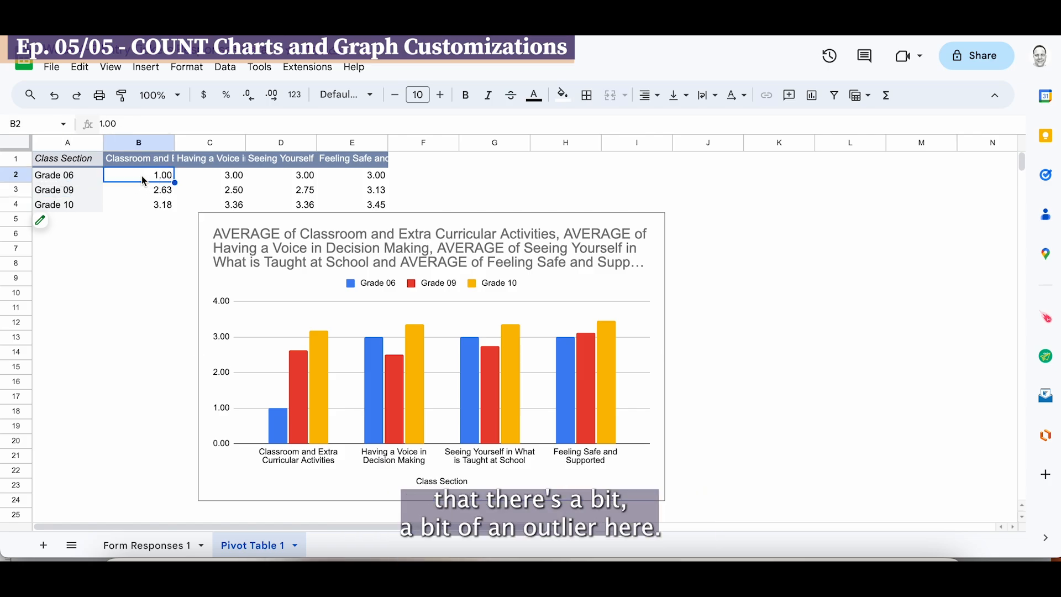
click(213, 179)
click(155, 178)
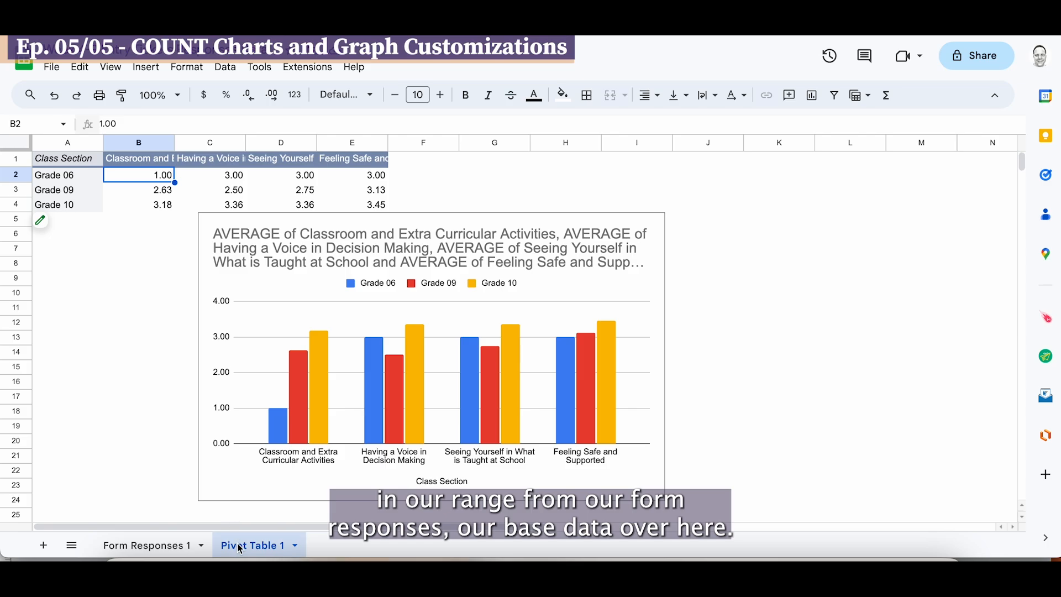
Step: Compare the Class Section entries in B2:B21 of Form Responses 1 with the pivot table's chart
click(148, 545)
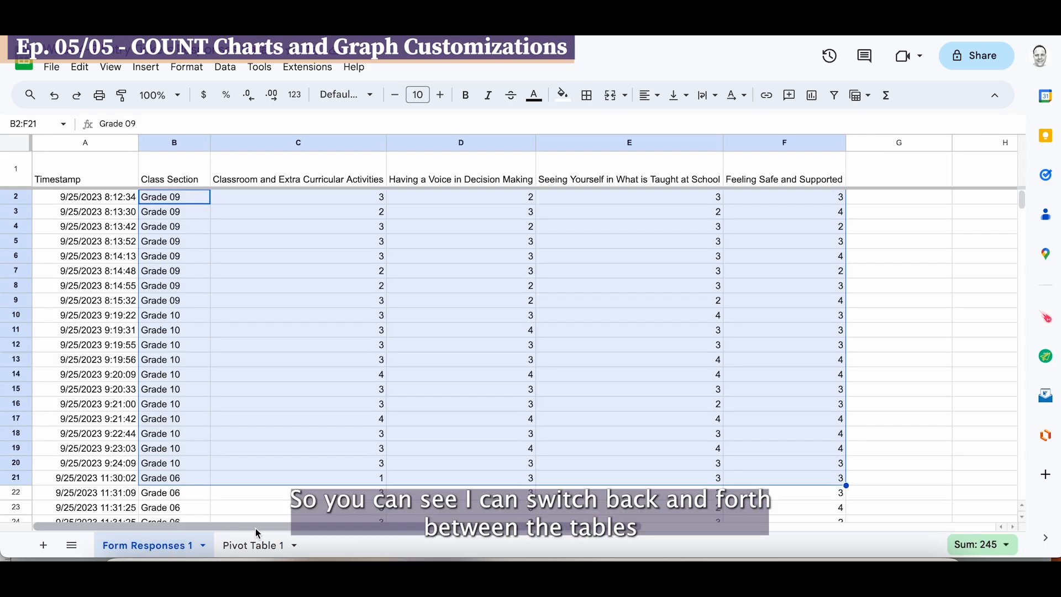
click(257, 546)
click(182, 547)
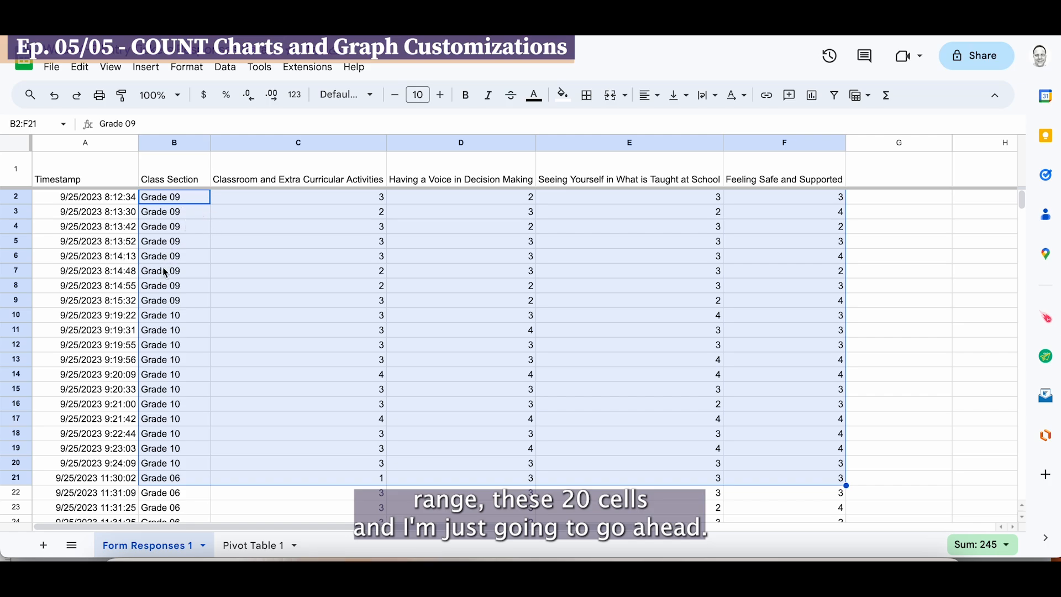
click(196, 198)
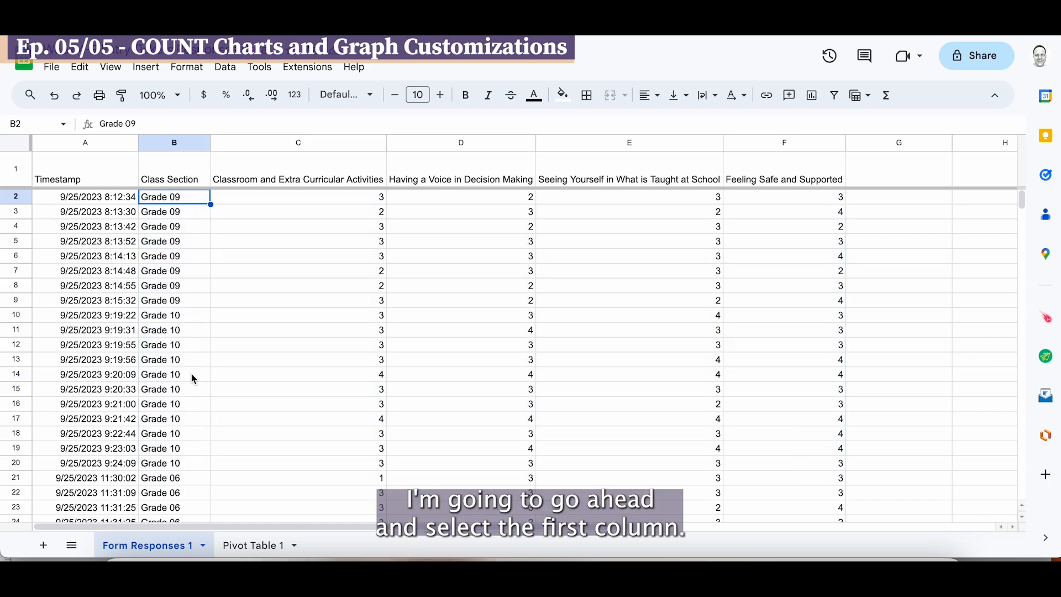
shift+click(188, 479)
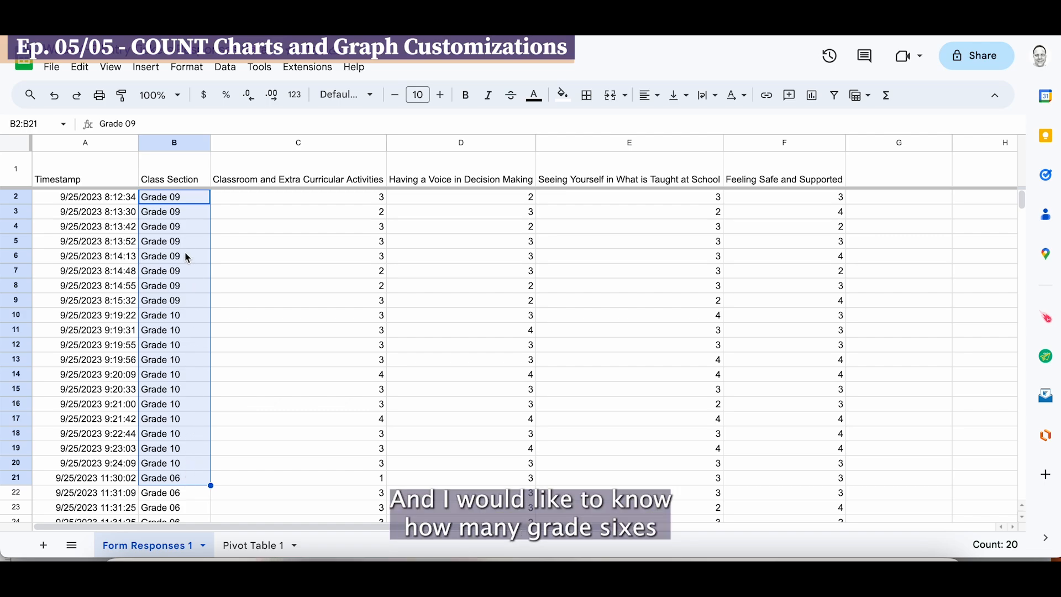
click(248, 547)
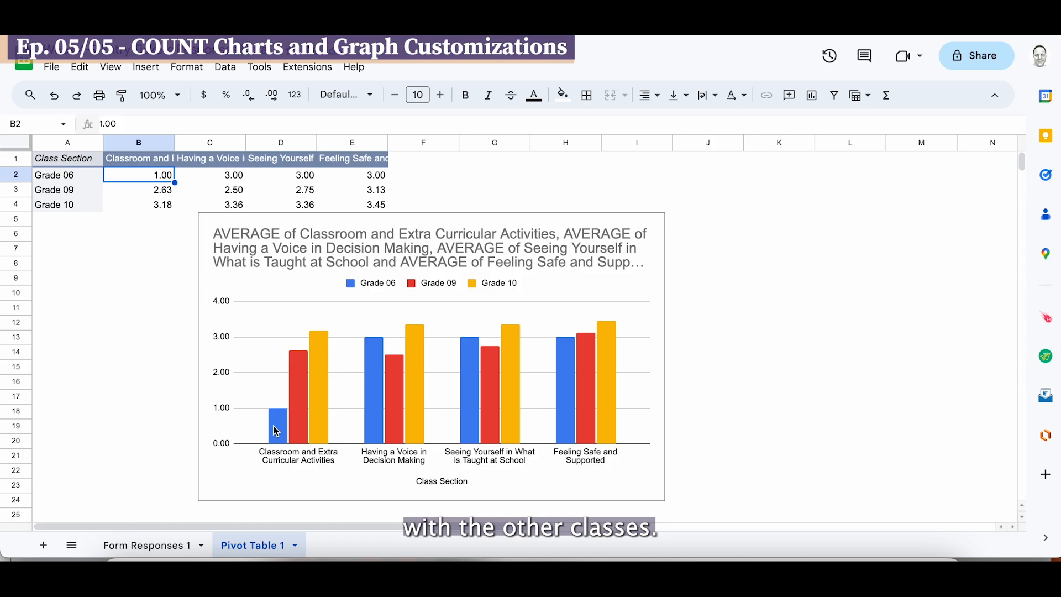
Step: Insert a chart from the Class Section range B1:B21 on the Form Responses 1 sheet
click(169, 546)
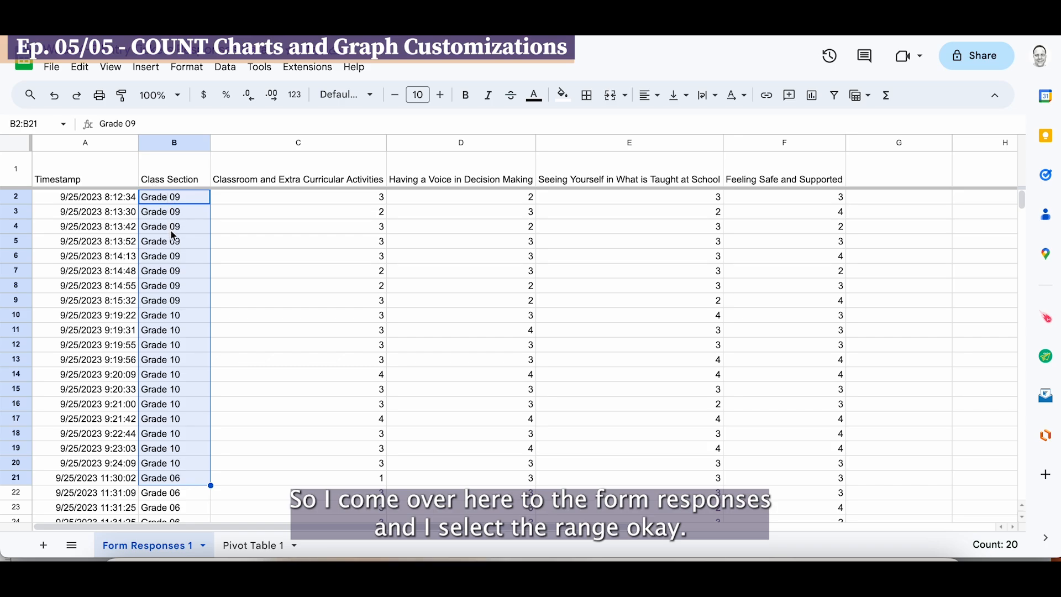
click(174, 182)
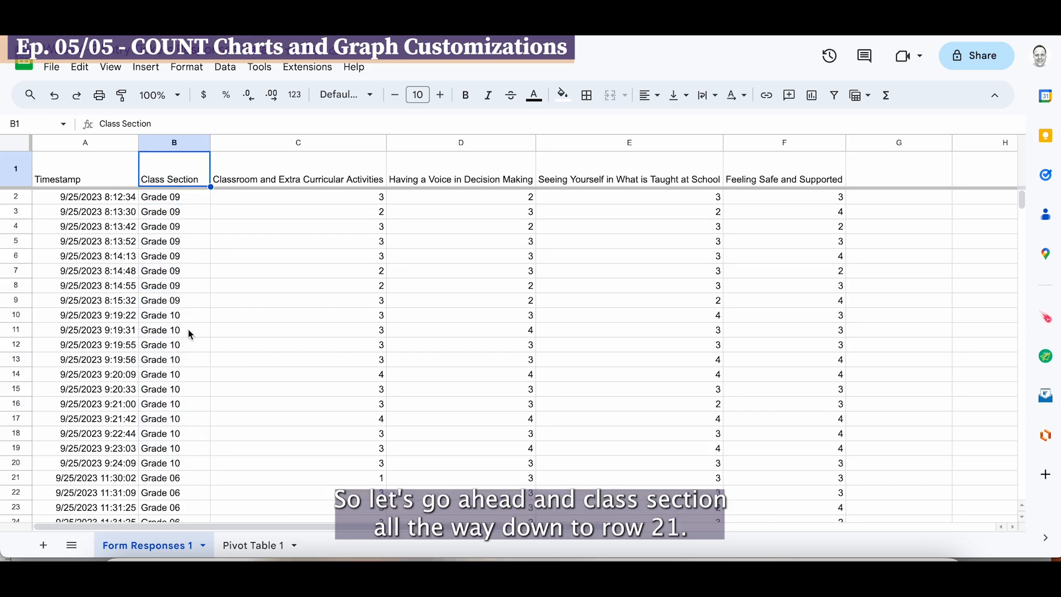
shift+click(187, 478)
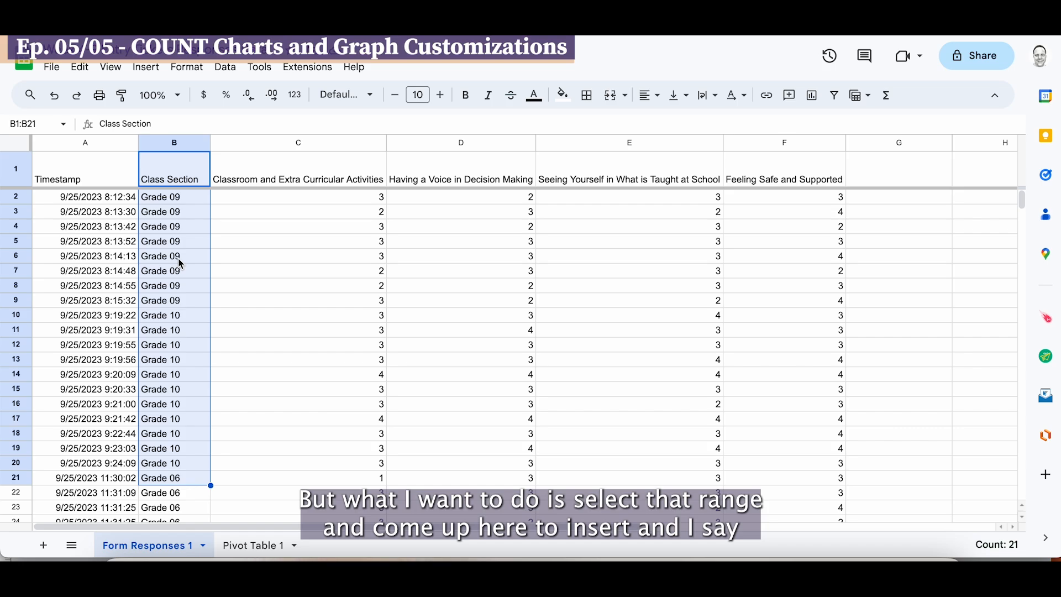
click(147, 67)
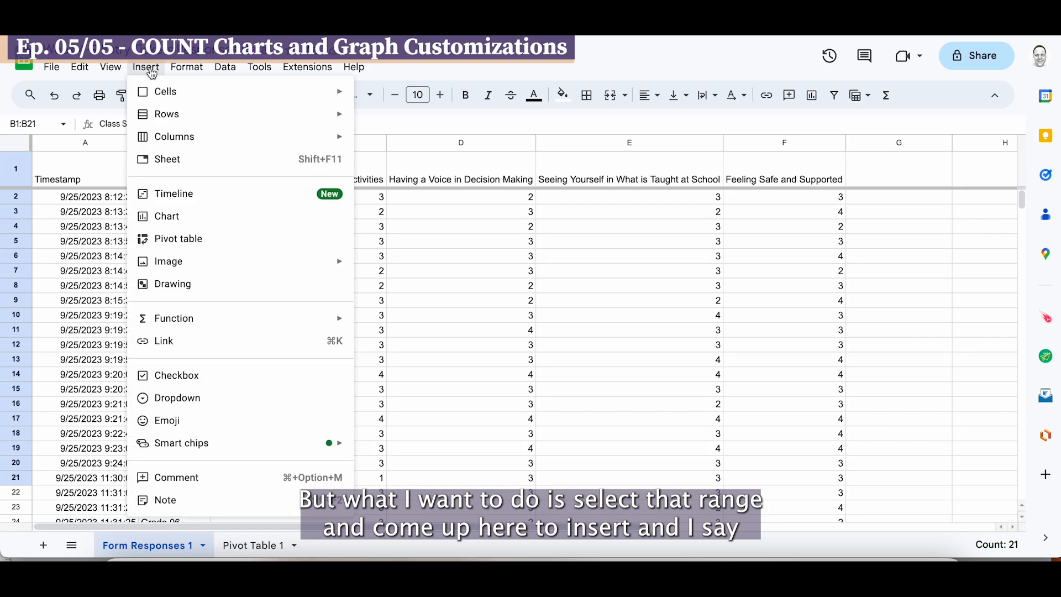
click(161, 219)
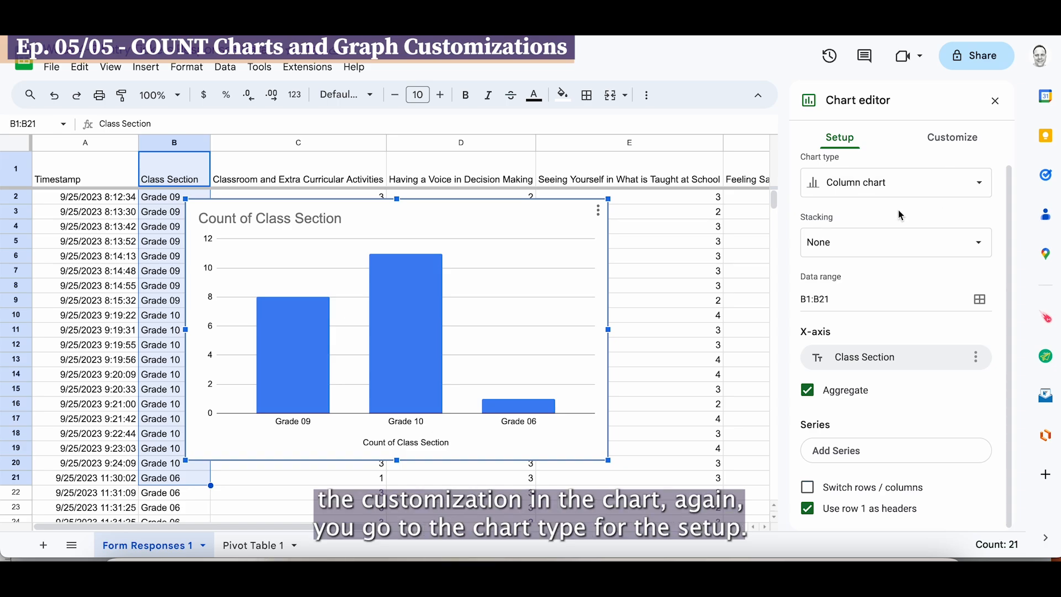
Step: Change the Class Section chart to a 3D pie chart, and toggle its label aggregation off and back on
click(858, 186)
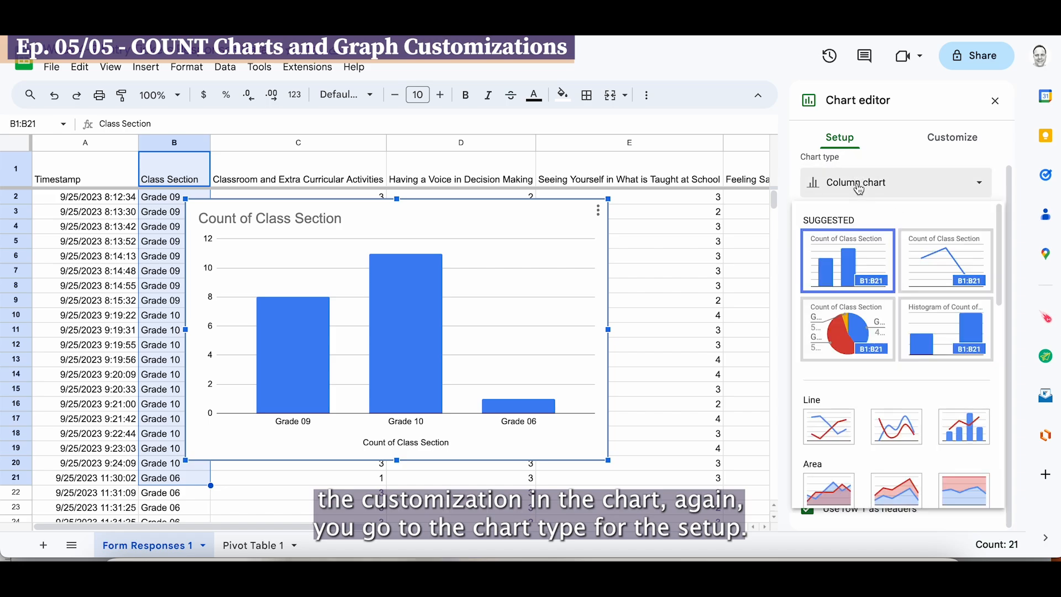
scroll(837, 288, down, 7)
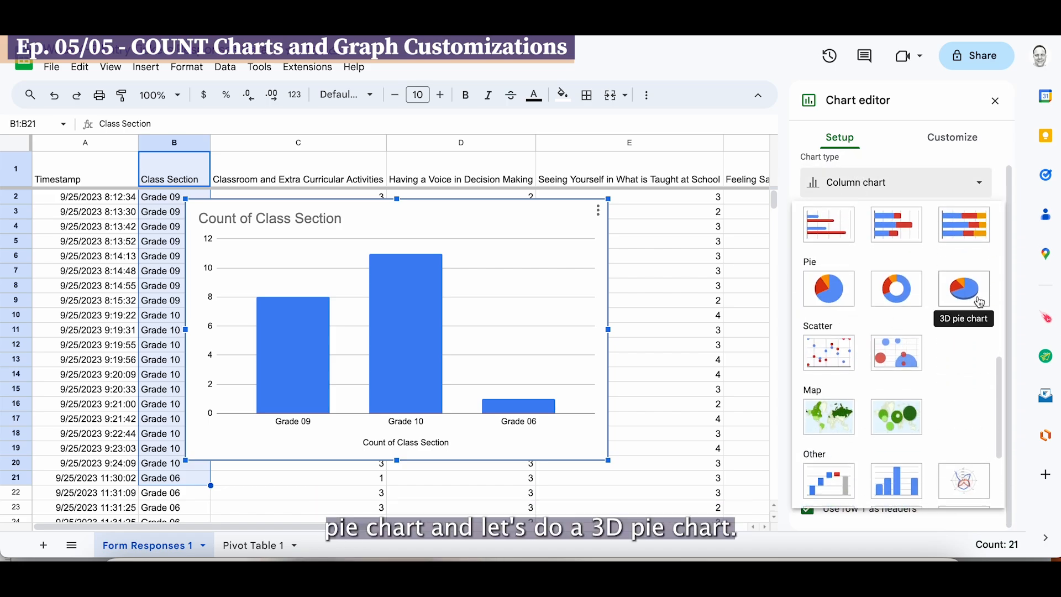
click(978, 301)
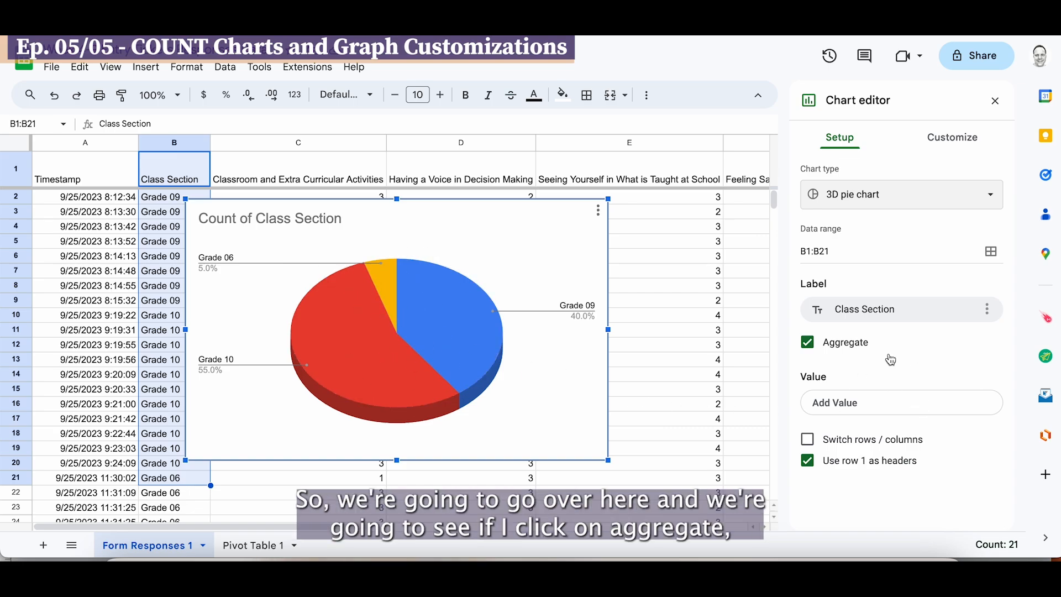
click(809, 345)
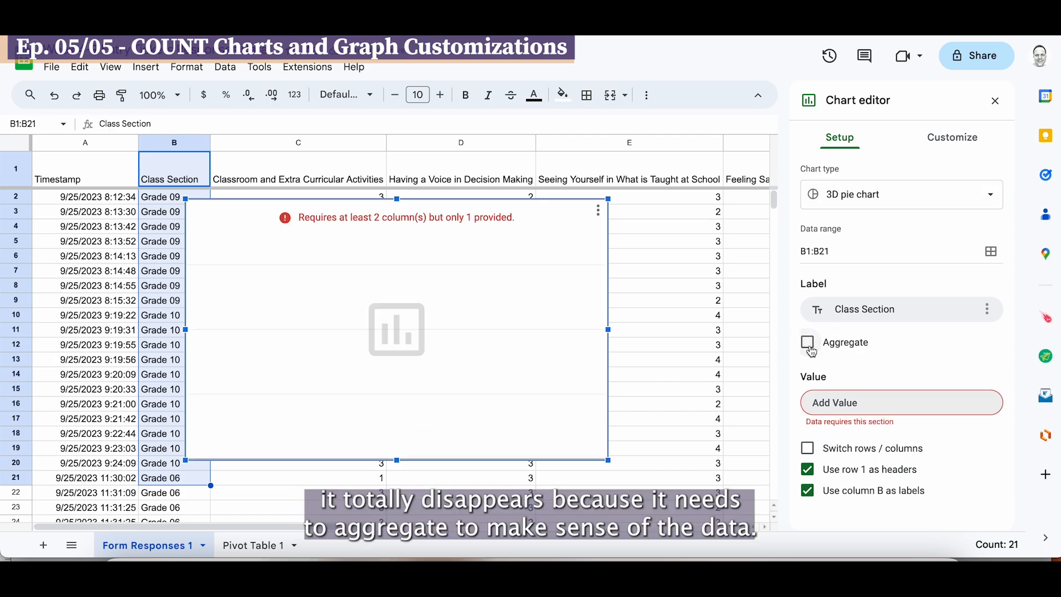
click(809, 345)
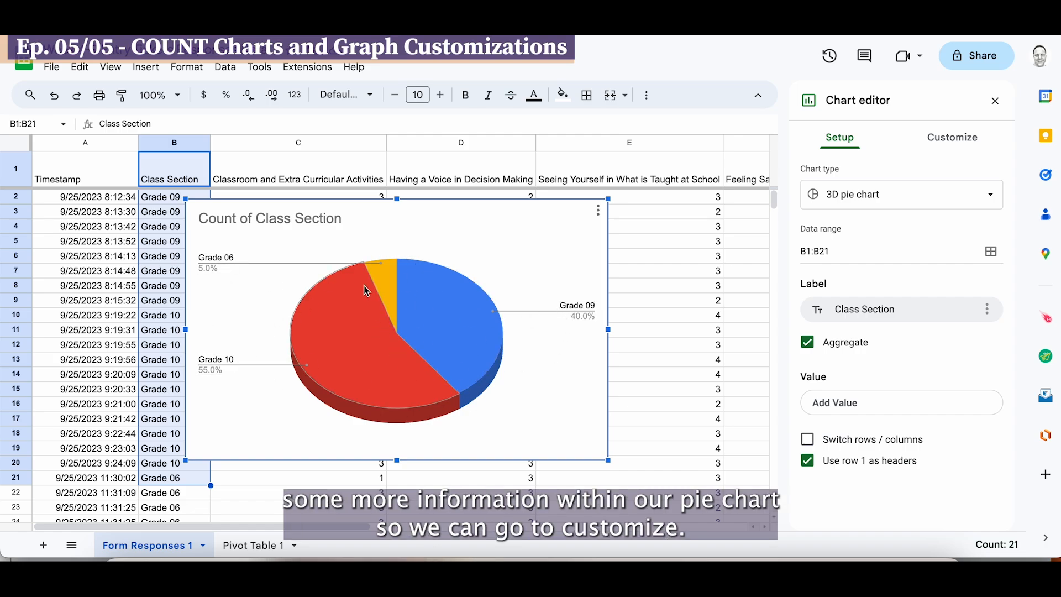
Step: Try a 25% donut hole on the pie chart and set it back to 0%
click(944, 144)
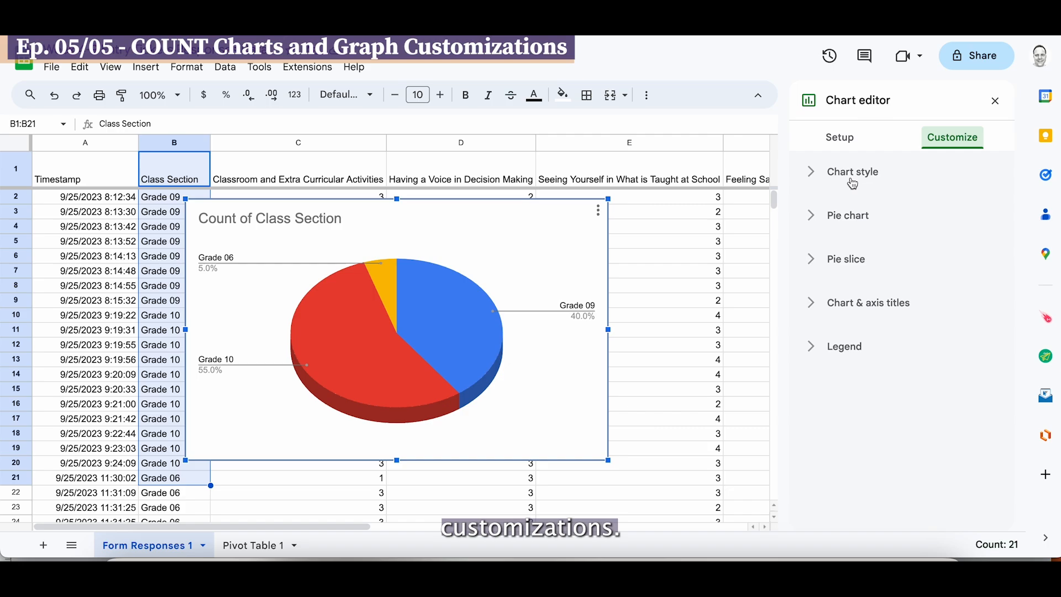
click(813, 222)
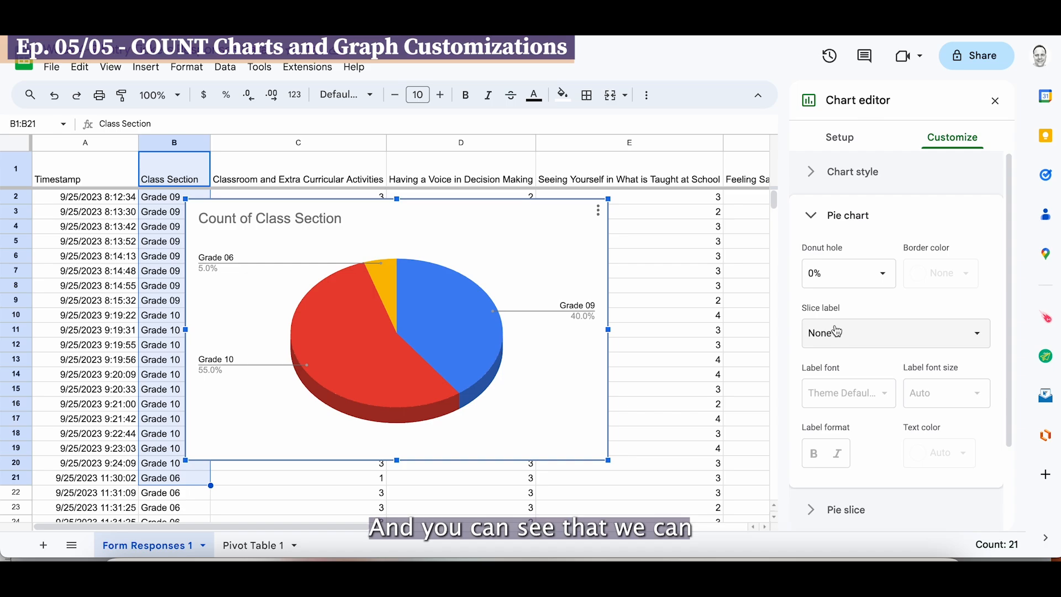
click(879, 278)
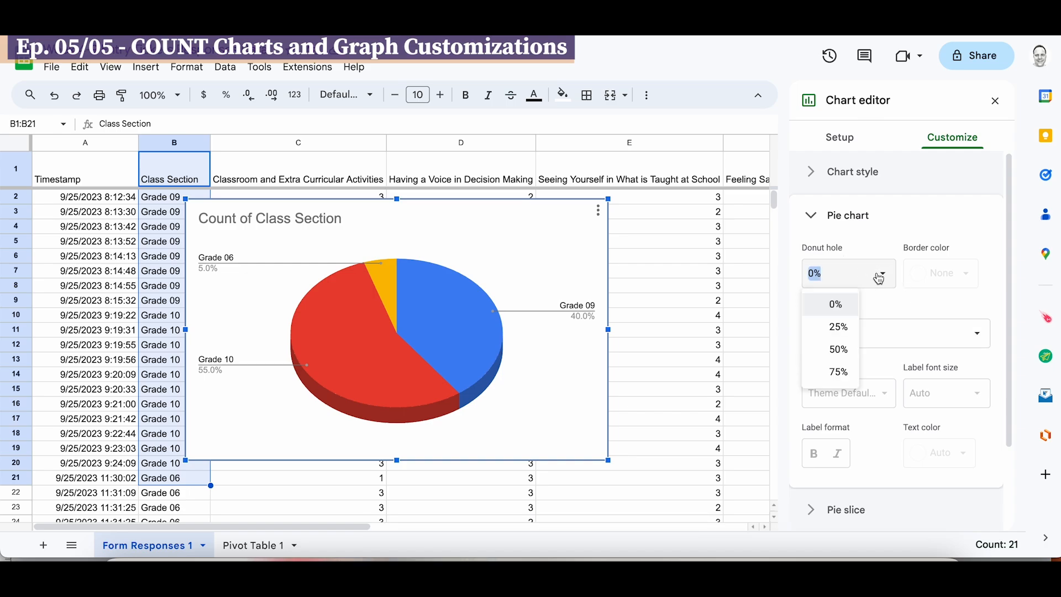
click(837, 326)
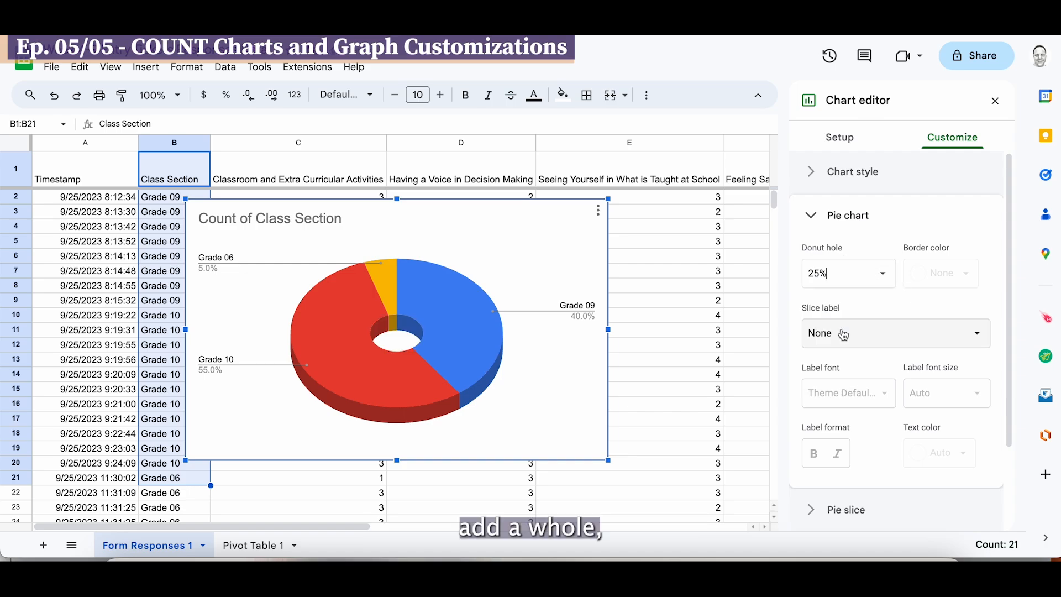
click(879, 280)
click(845, 303)
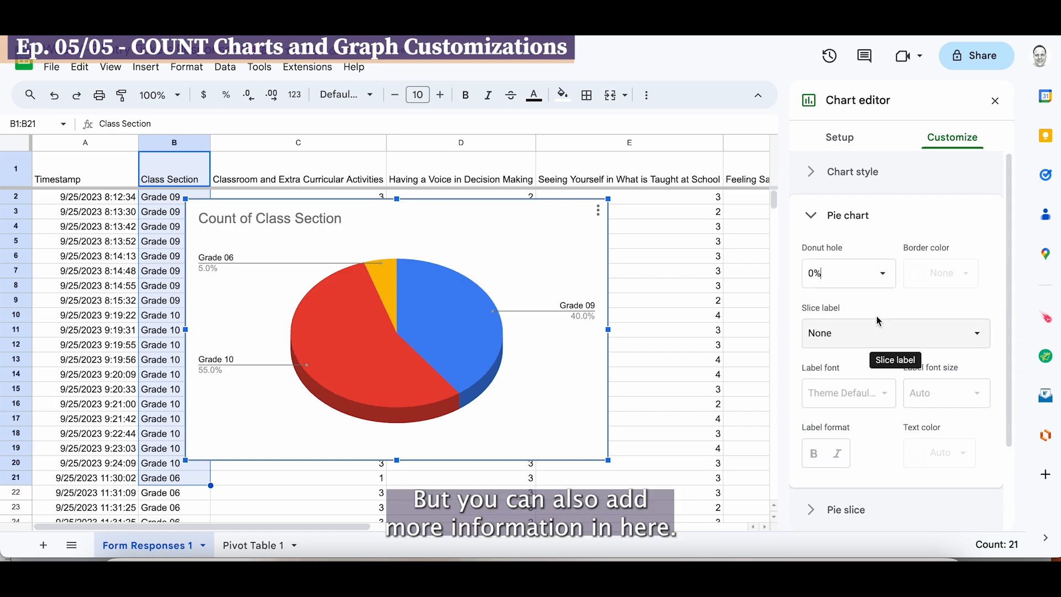
Step: Try category names as the pie chart's slice labels, and set the slice label to Value
click(850, 338)
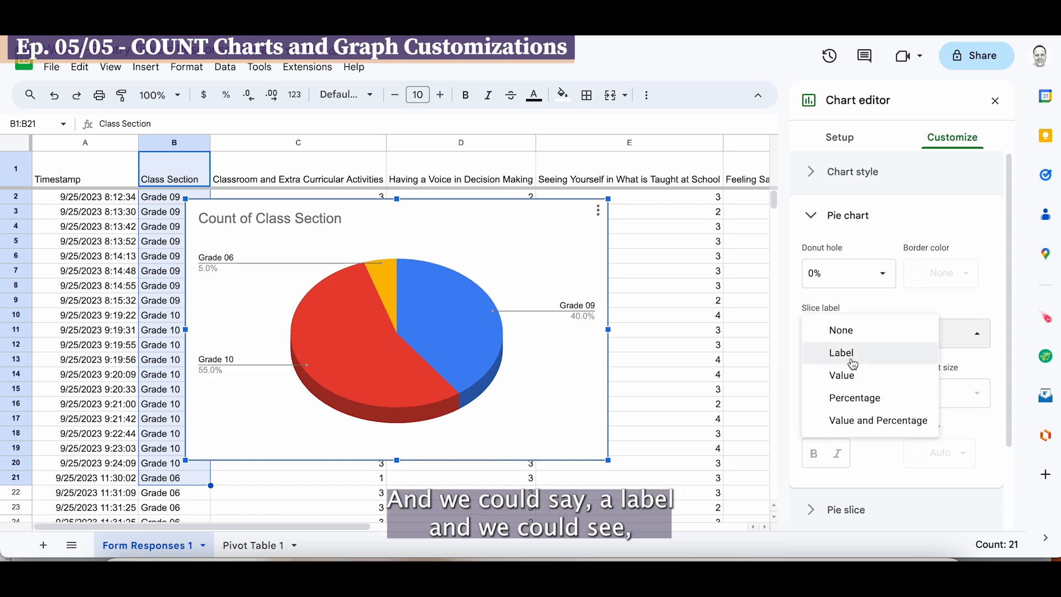
click(853, 363)
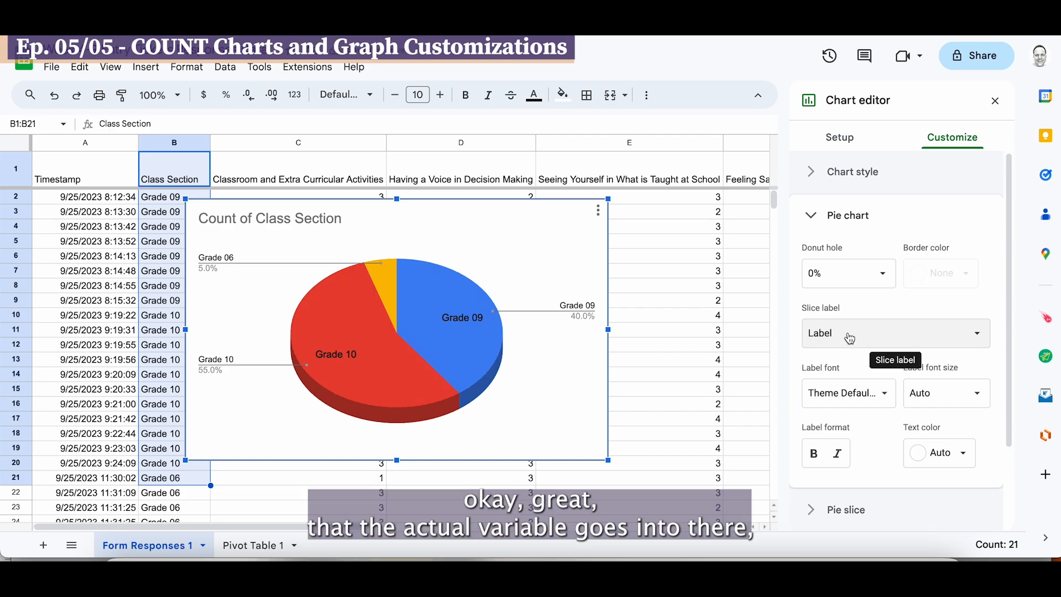
click(850, 339)
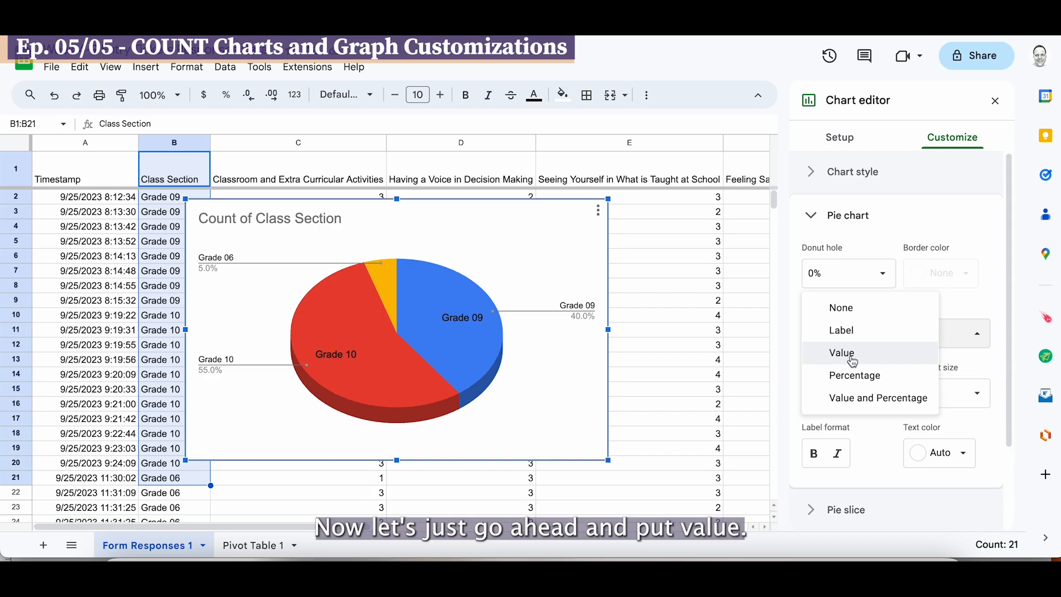
click(853, 354)
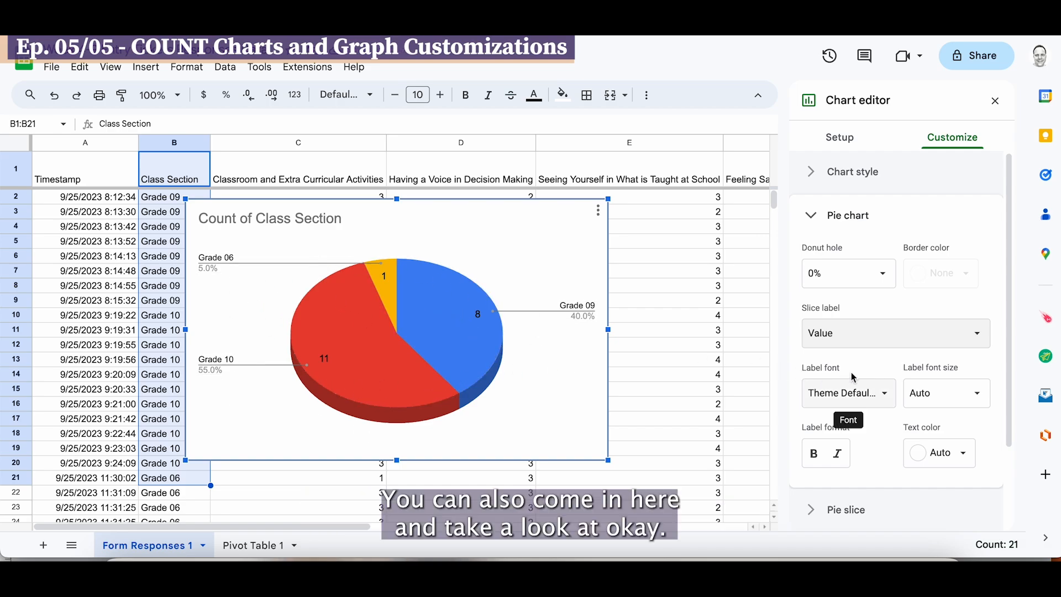
Step: Set the text color of the pie chart's slice labels to white
click(958, 457)
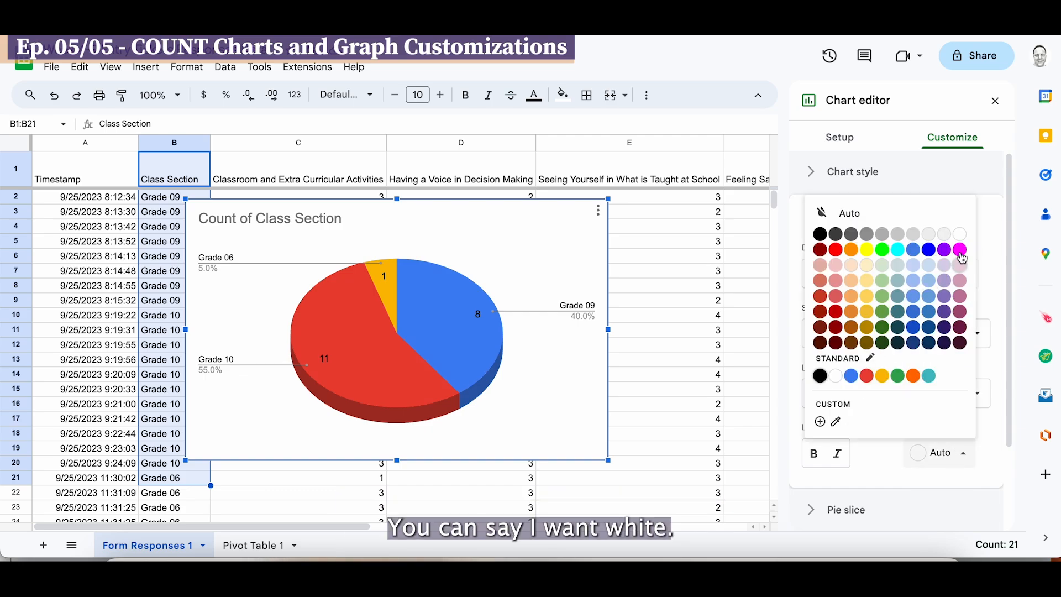
click(960, 234)
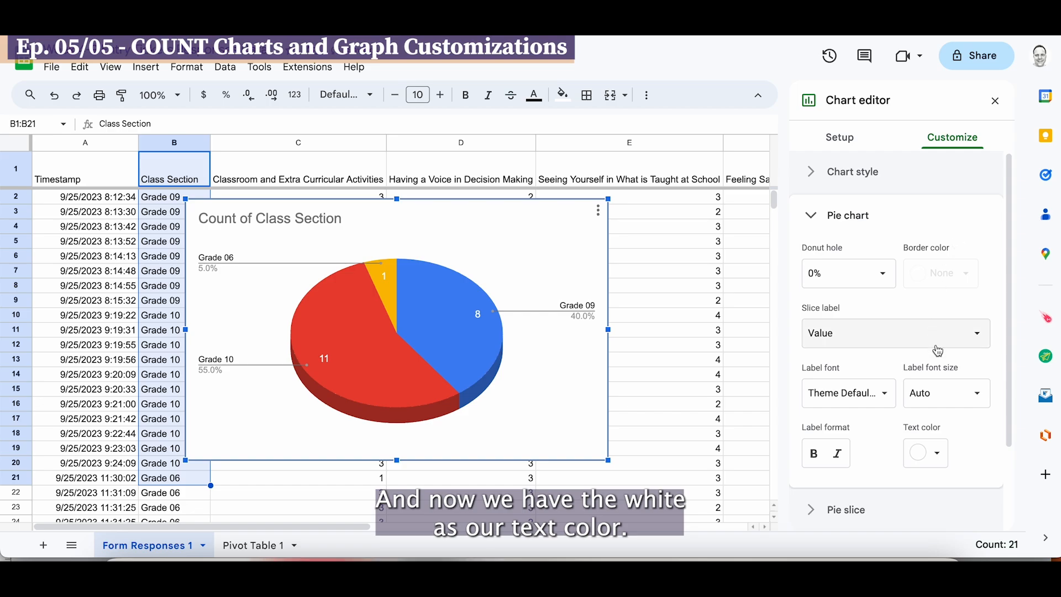
click(936, 463)
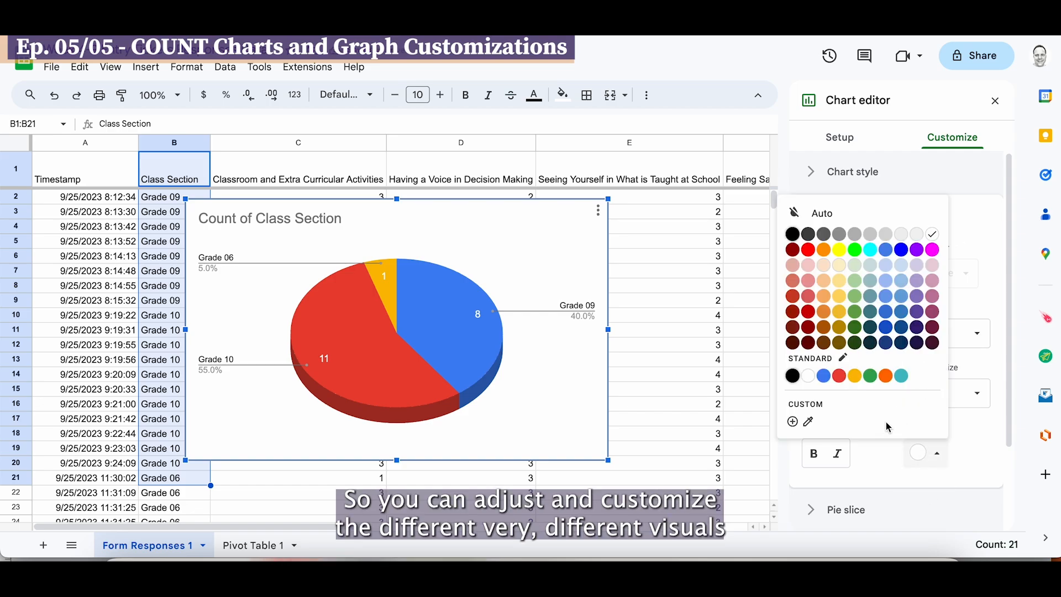
click(980, 441)
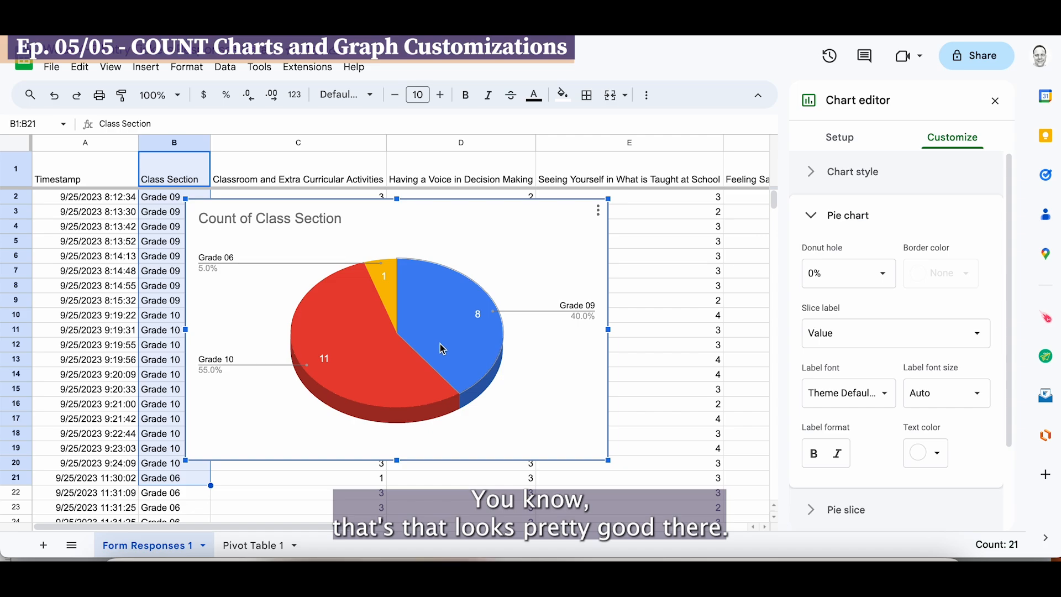
Step: Shorten the pie chart's title to "Class Section"
click(810, 219)
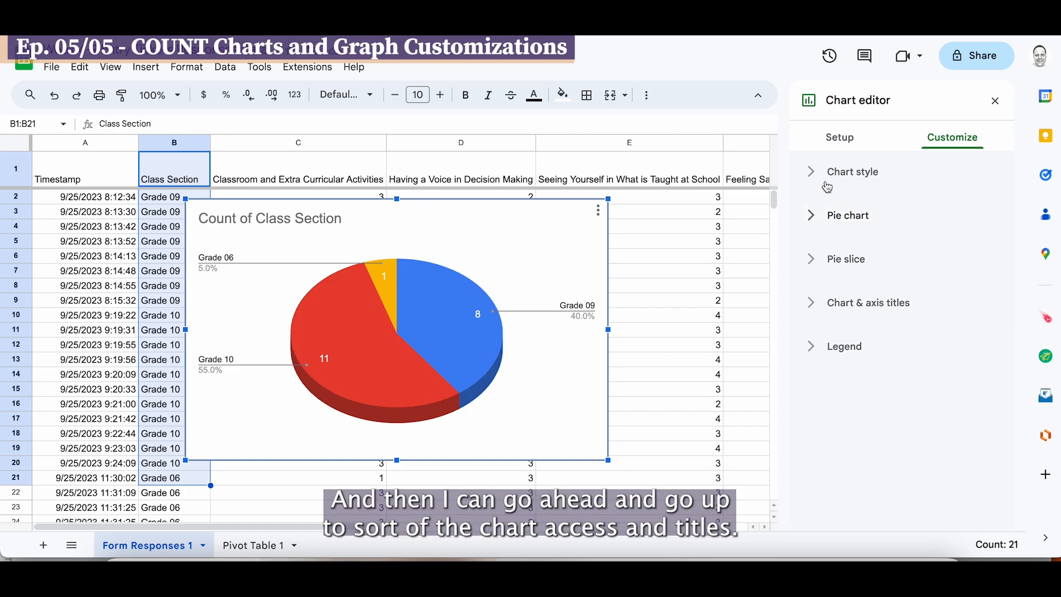
click(811, 302)
drag(849, 409, 794, 414)
key(BackSpace)
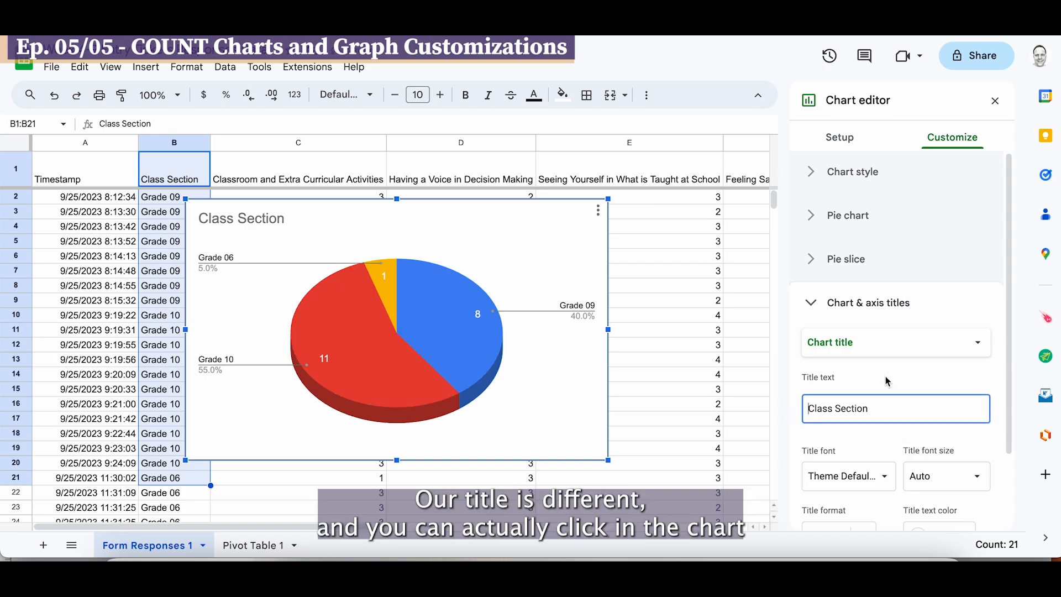
Step: Extend the pie chart's title directly in the chart to read "Class Section Number of Responses"
double_click(271, 217)
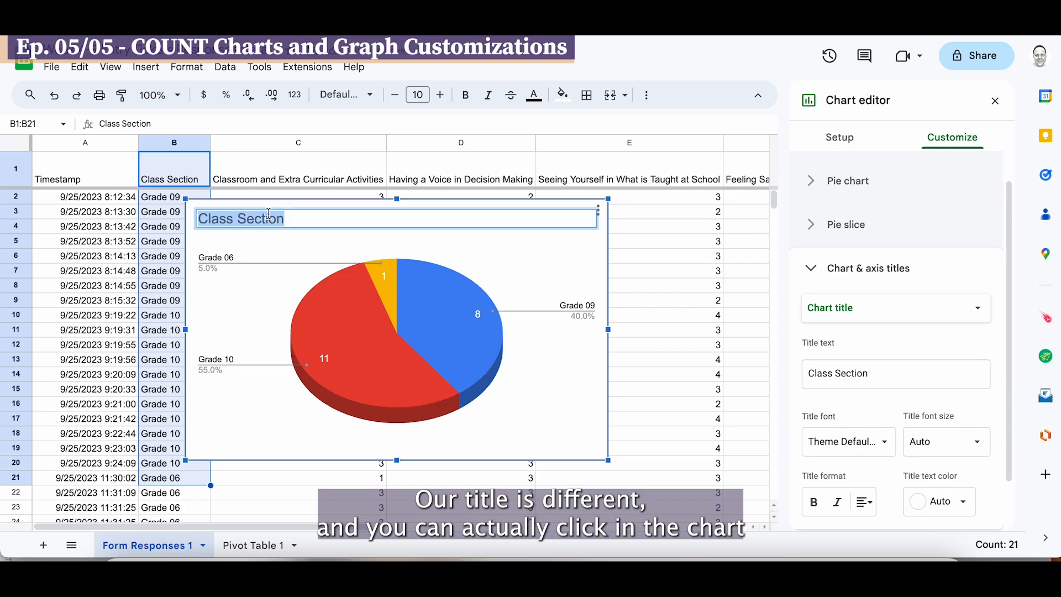
click(199, 220)
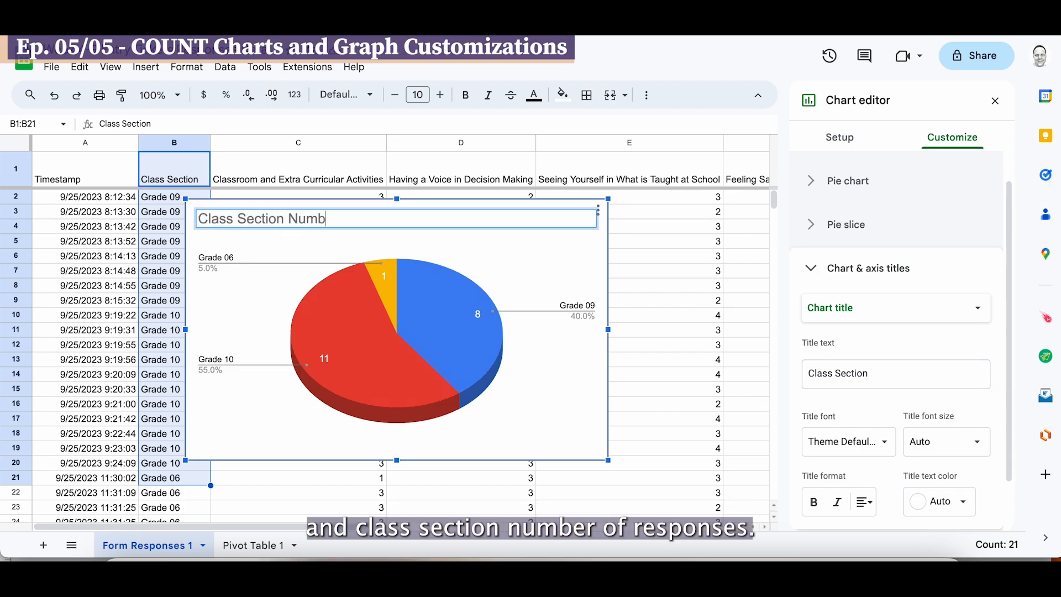
text(nses)
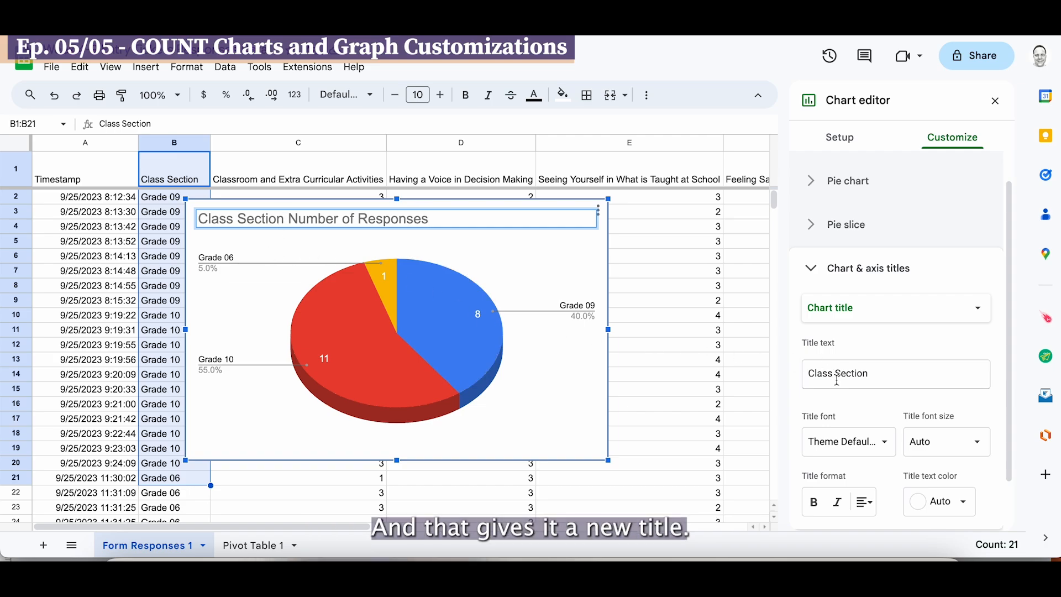
Step: Try the Top, Right and None legend positions on the pie chart, and set the legend position back to Auto
scroll(855, 417, down, 1)
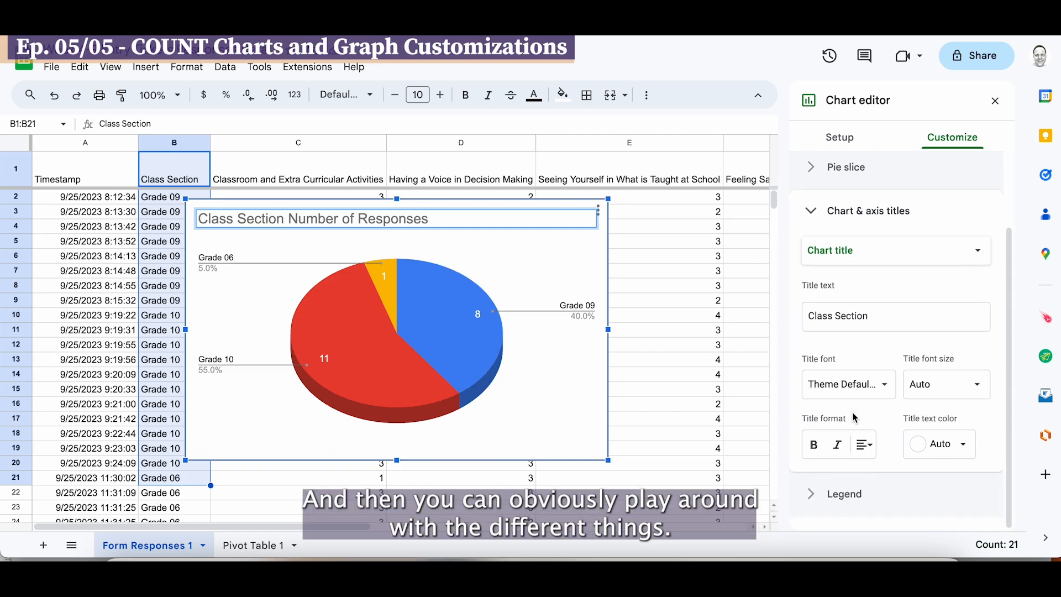
click(813, 492)
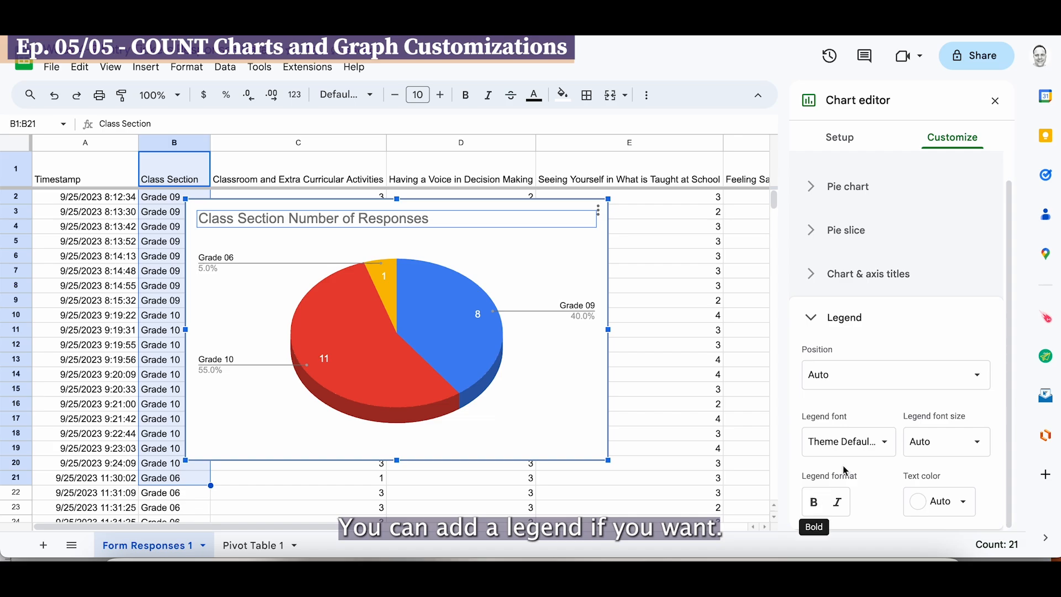
click(862, 386)
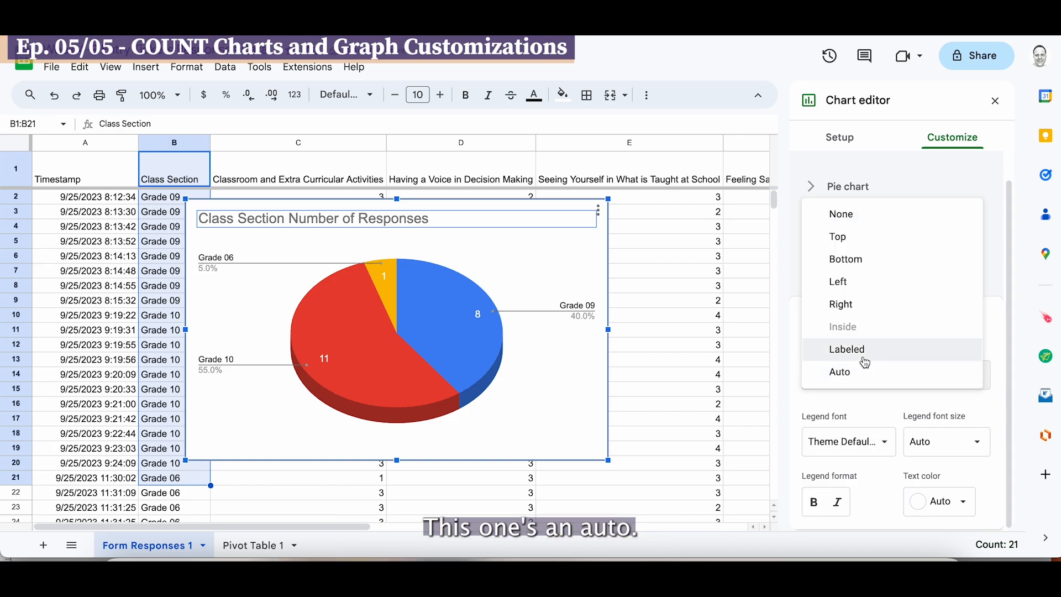
click(859, 237)
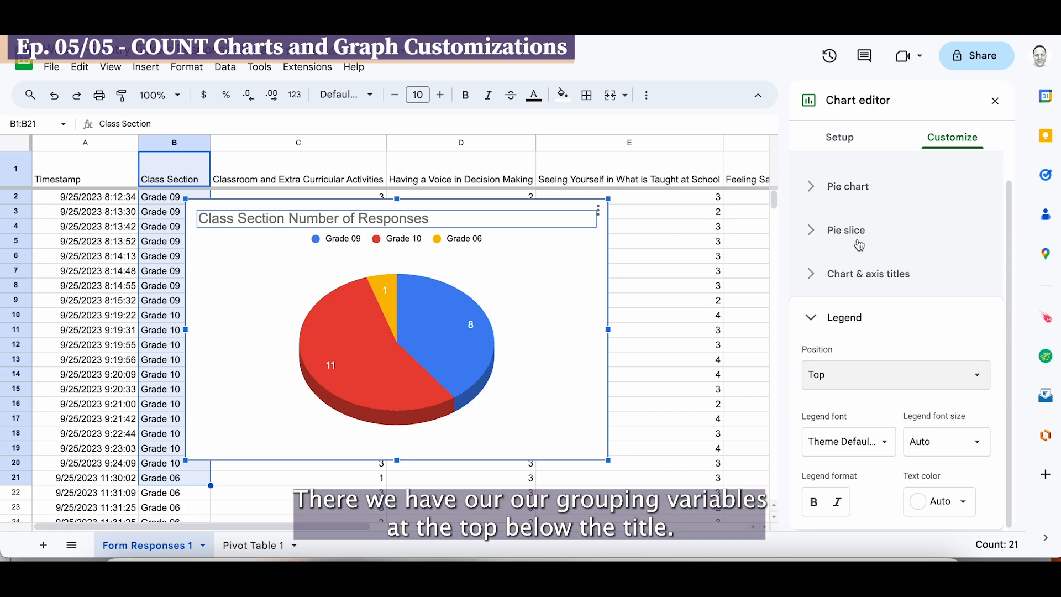
click(842, 374)
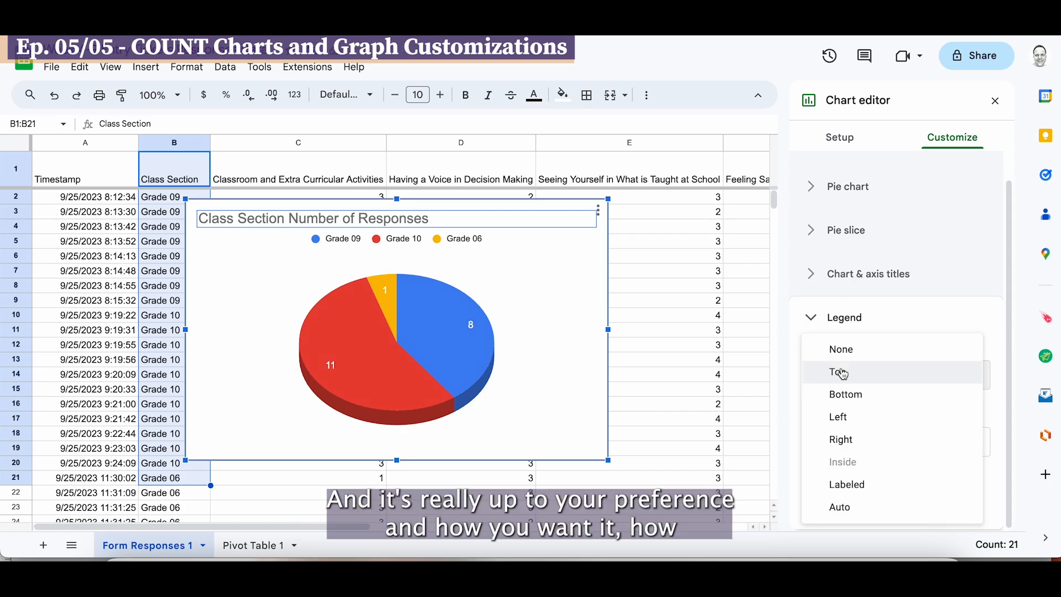
click(842, 440)
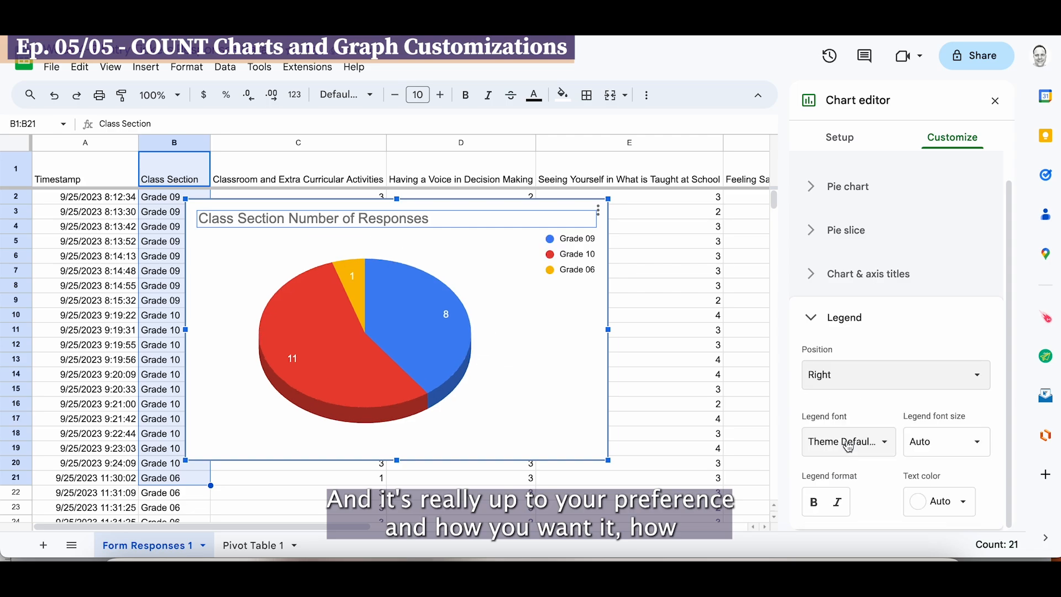
click(855, 381)
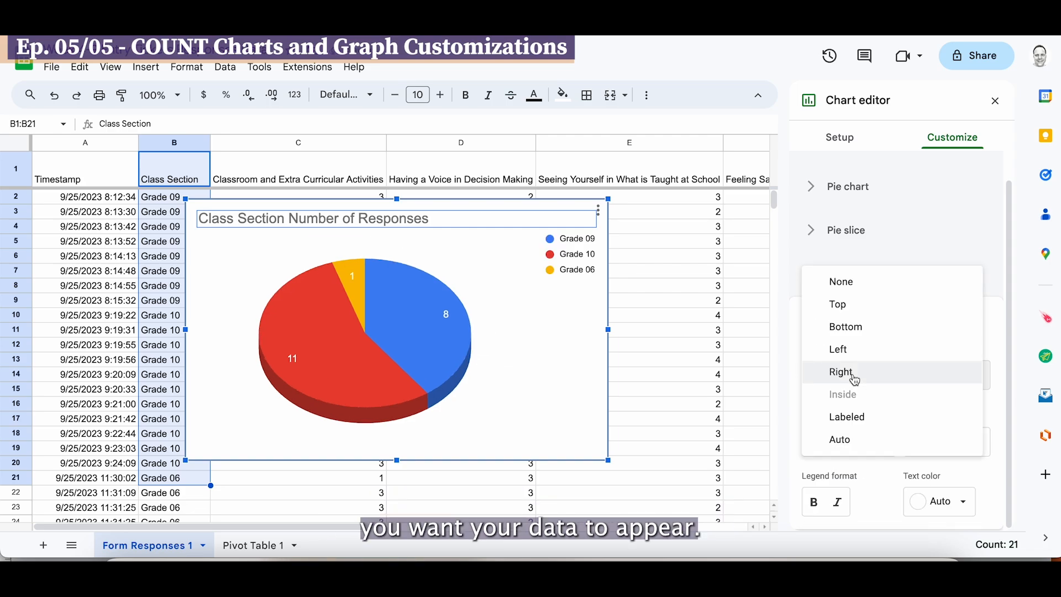
click(867, 284)
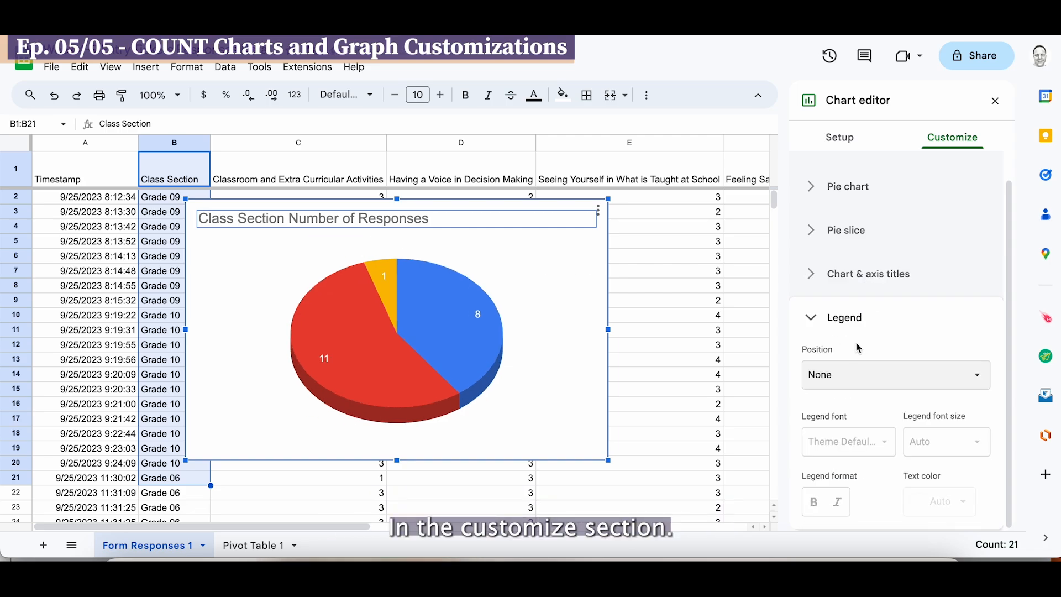
click(858, 372)
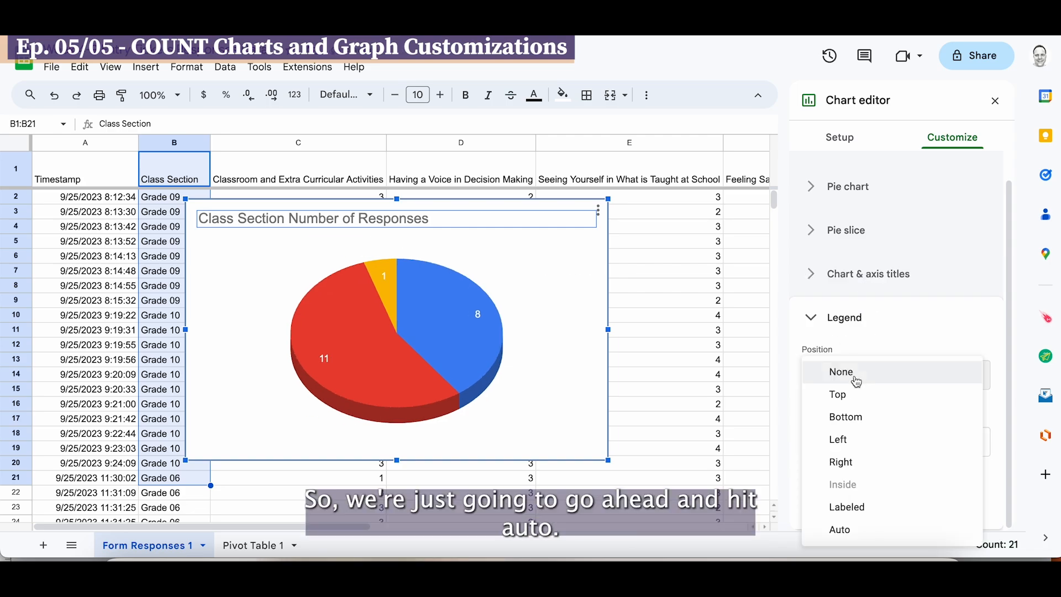
click(840, 529)
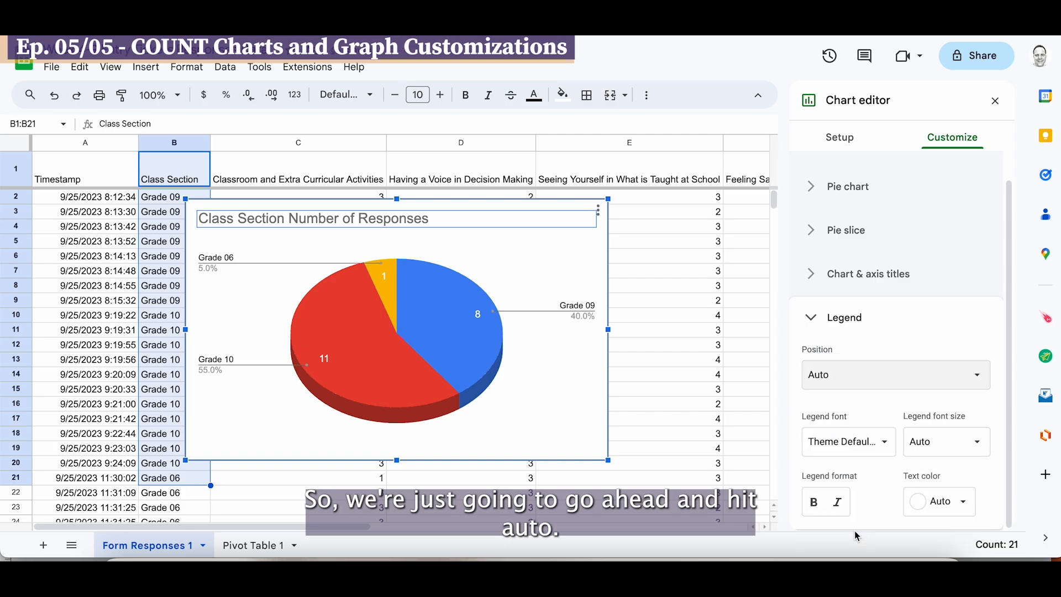
Step: Make the grade labels around the pie chart bold
click(224, 258)
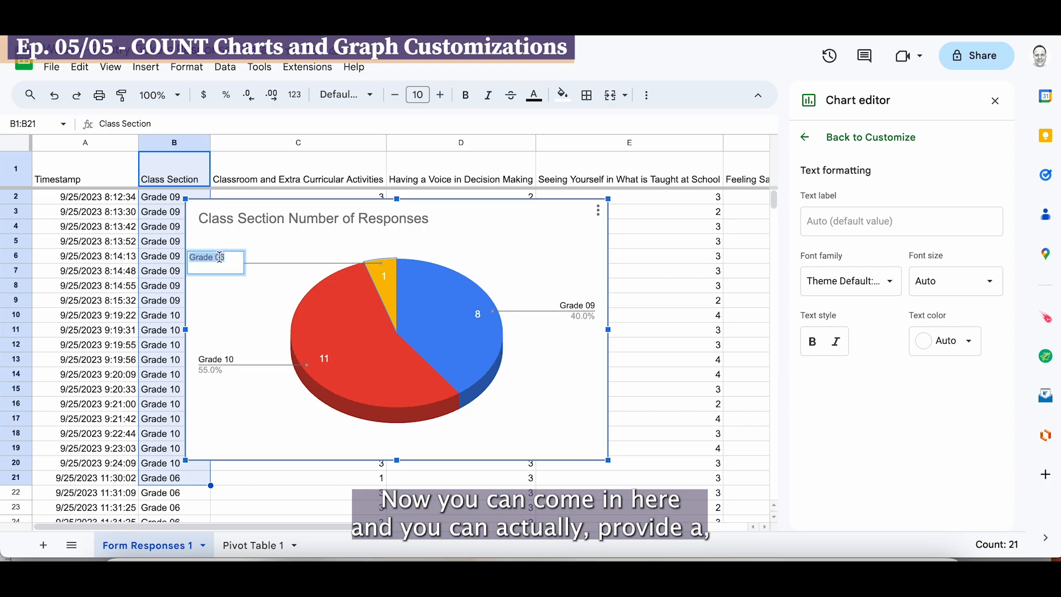
click(811, 347)
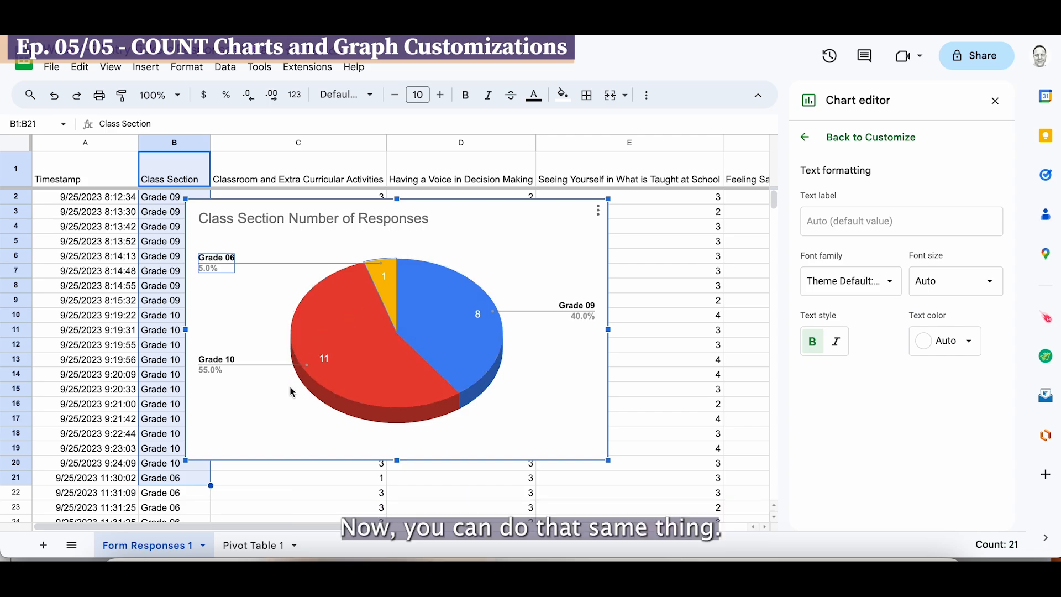
Step: Open the column chart on the Pivot Table 1 sheet for editing and show its customization options
click(254, 546)
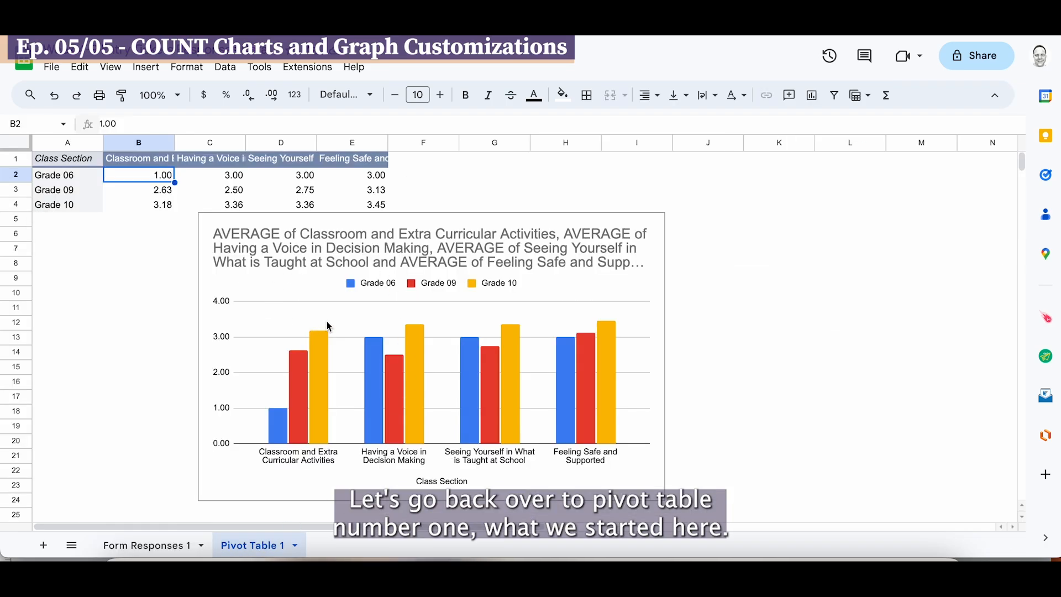
click(489, 279)
click(656, 226)
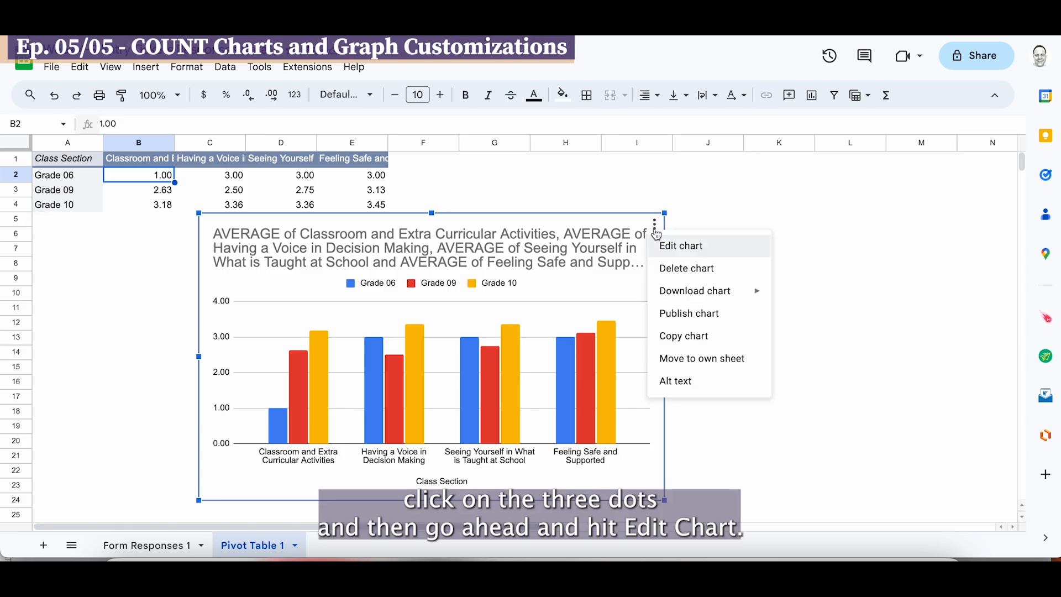
click(681, 244)
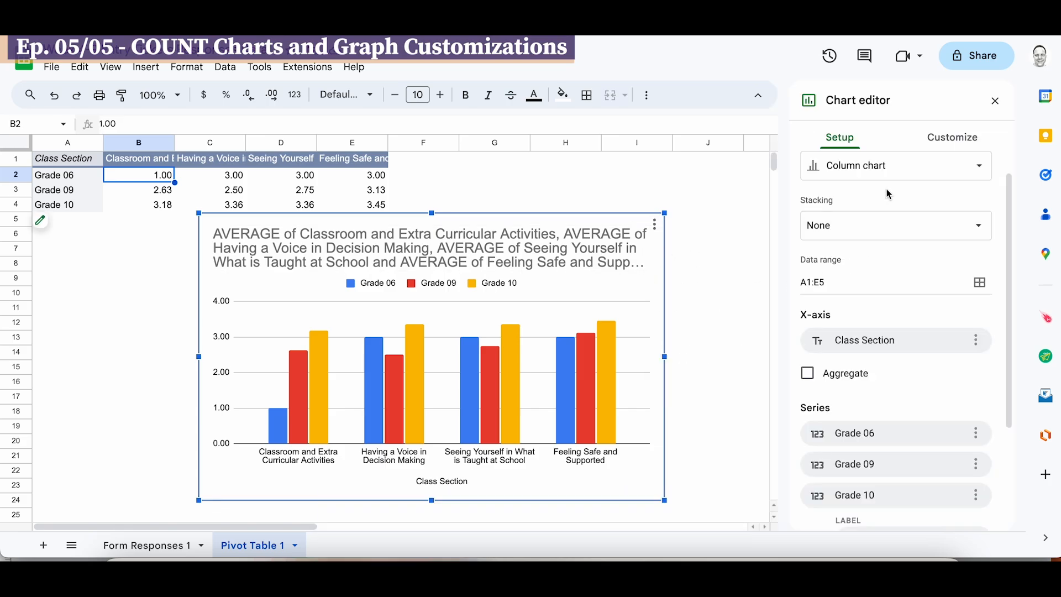
click(965, 144)
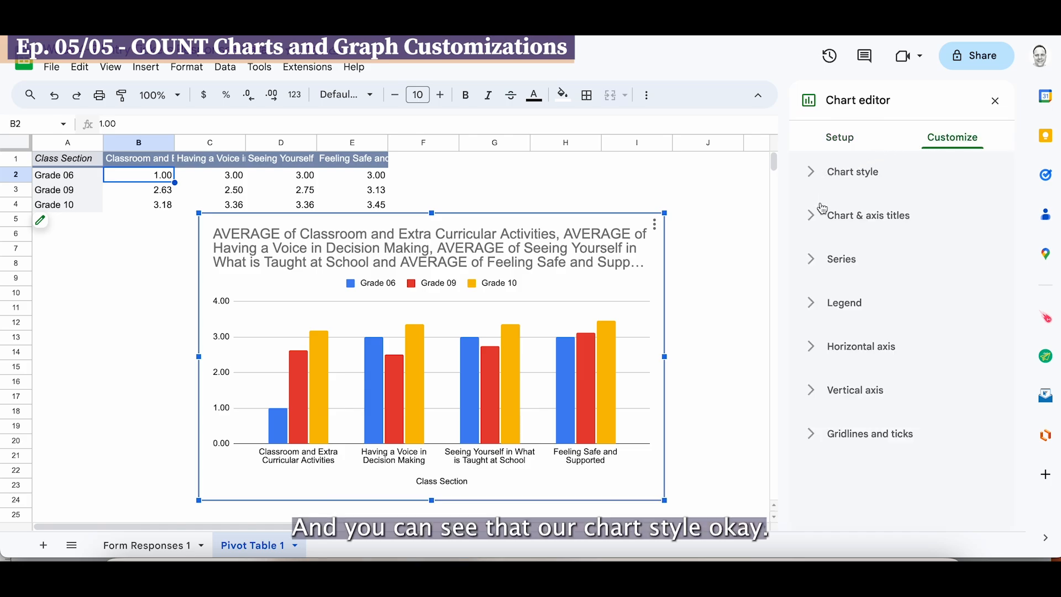
Step: Try the 3D chart style on the column chart and turn it back off
click(815, 183)
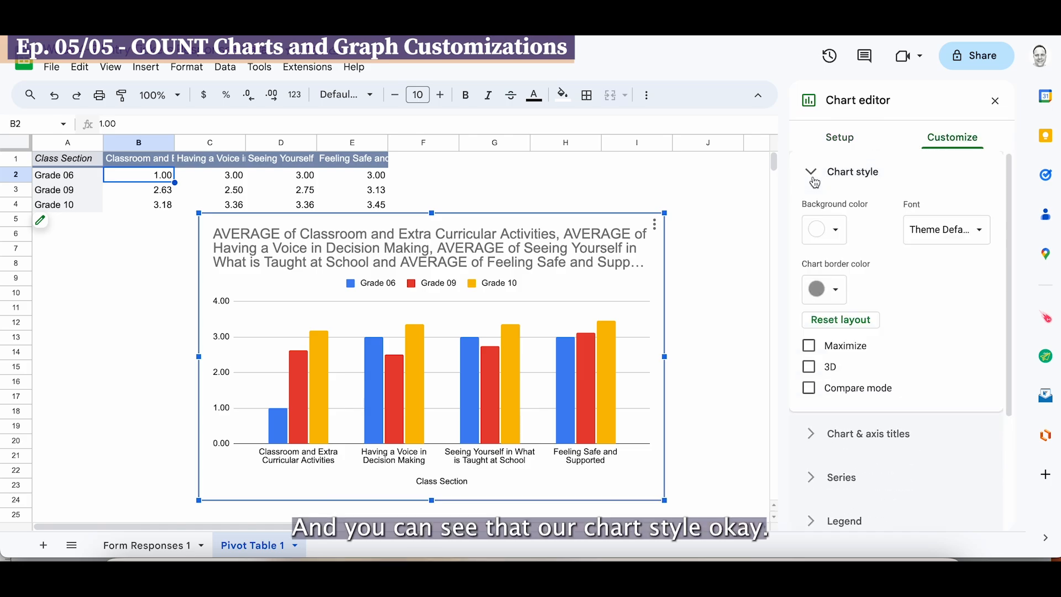
click(810, 368)
click(809, 368)
click(809, 367)
click(810, 367)
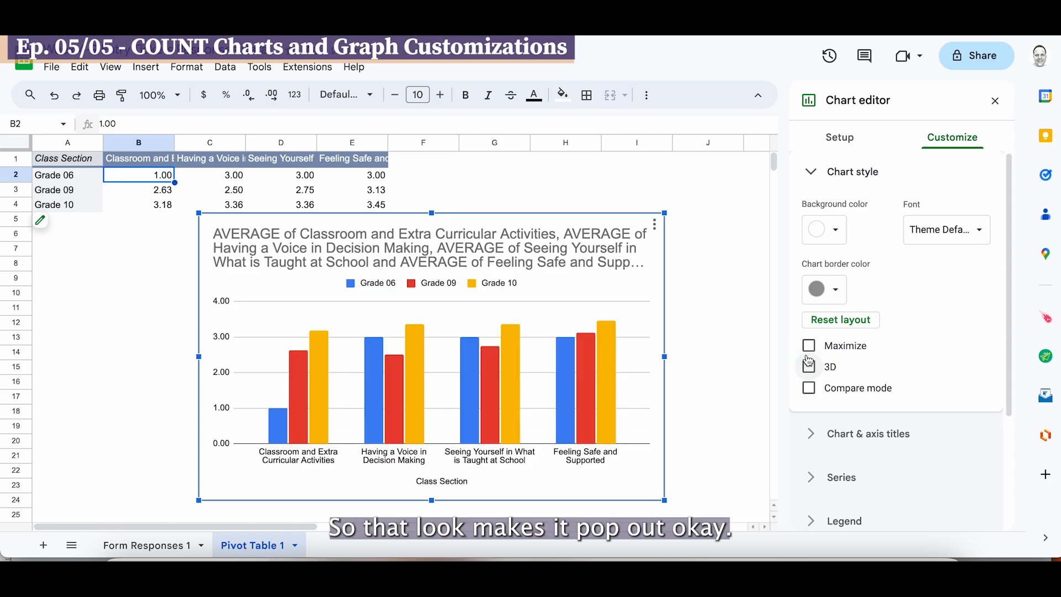
click(818, 171)
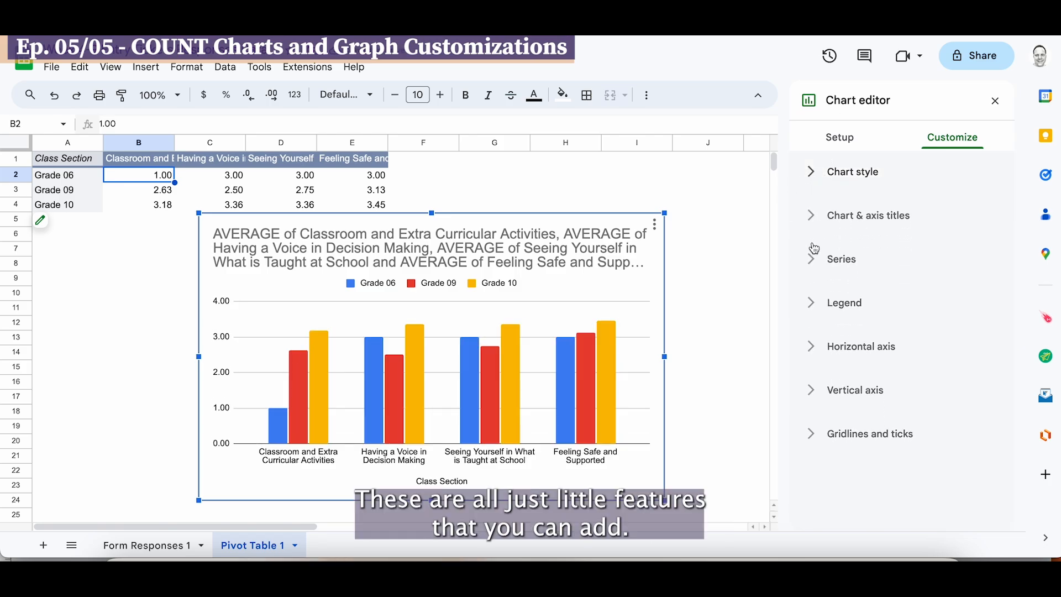
Step: Replace the column chart's title with the question "How do the classes compare with each other?"
click(814, 220)
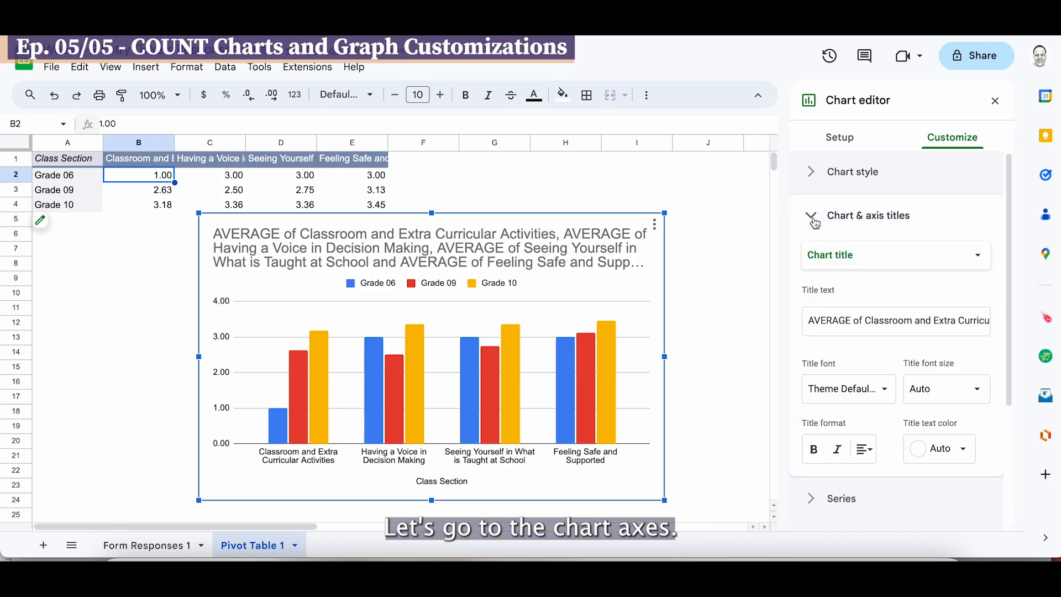
click(830, 321)
key(super+a)
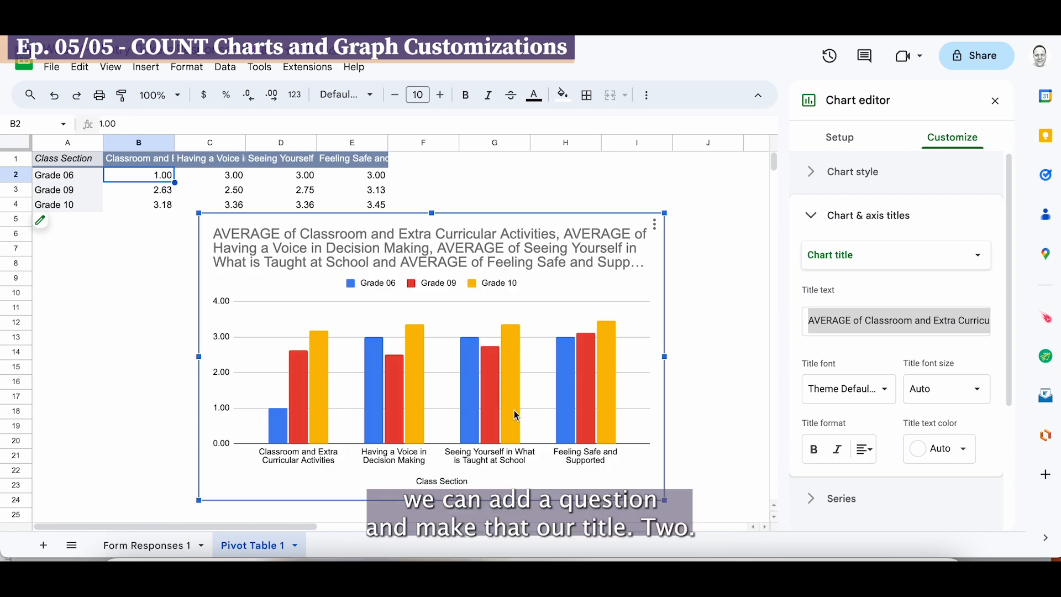
click(829, 322)
text(How do the classes compare with each other?)
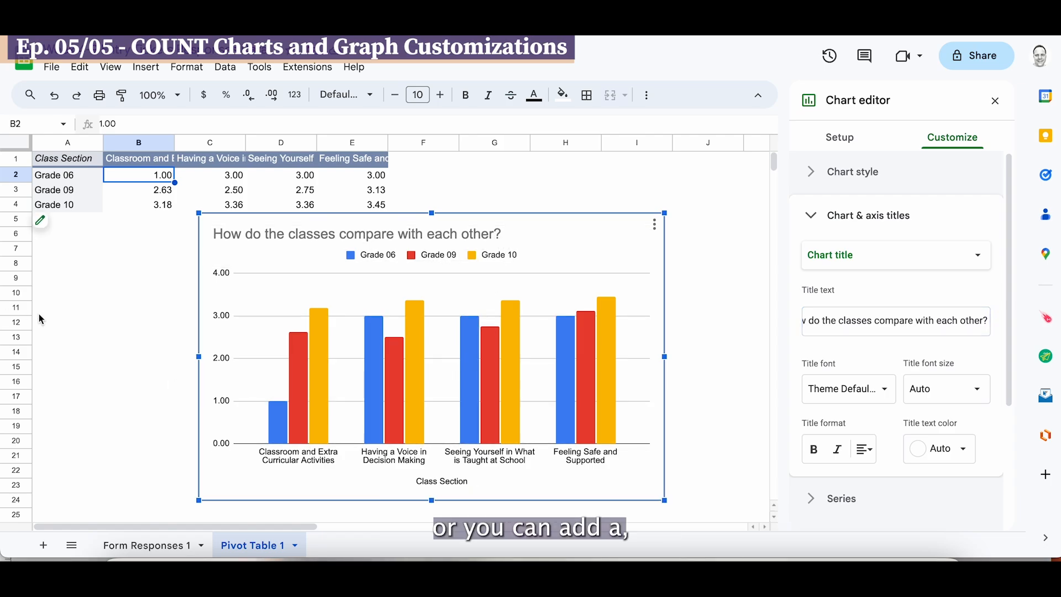
Step: Change the column chart's title to "Class Comparison Belonging vs. Othering"
click(817, 321)
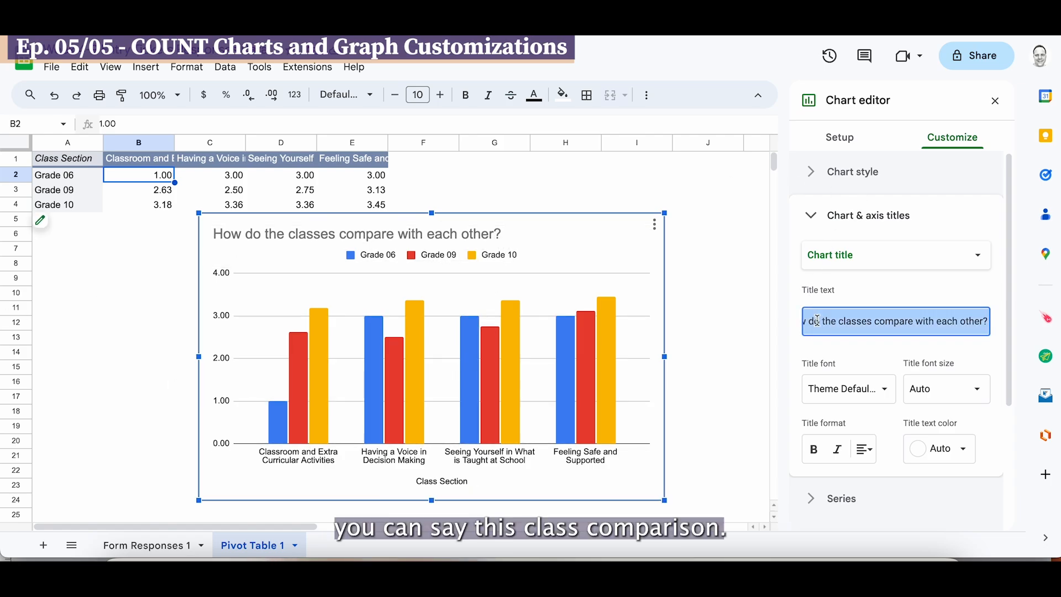
text(Class )
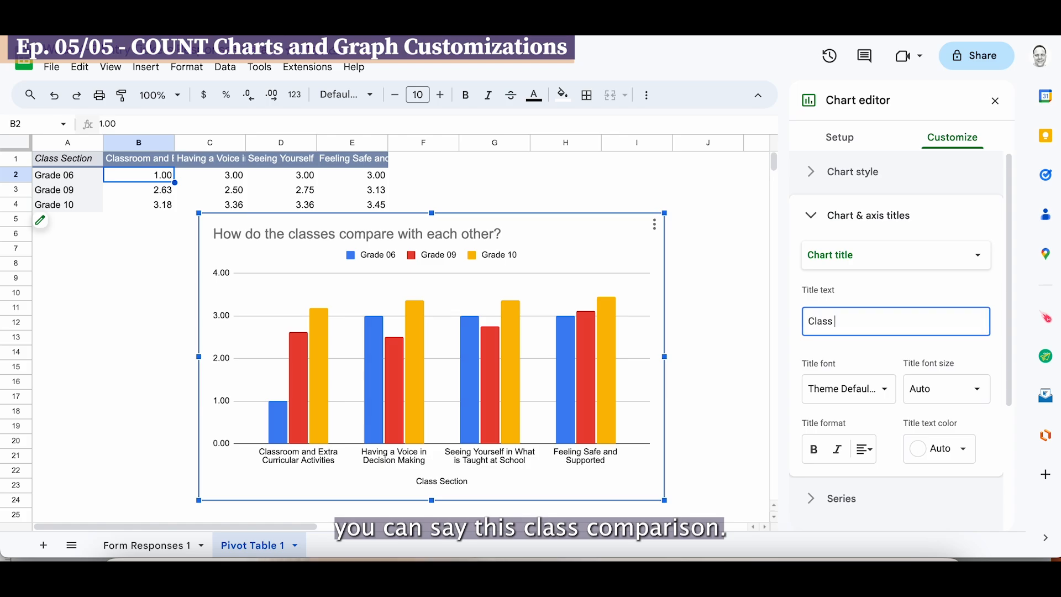
text(Compa)
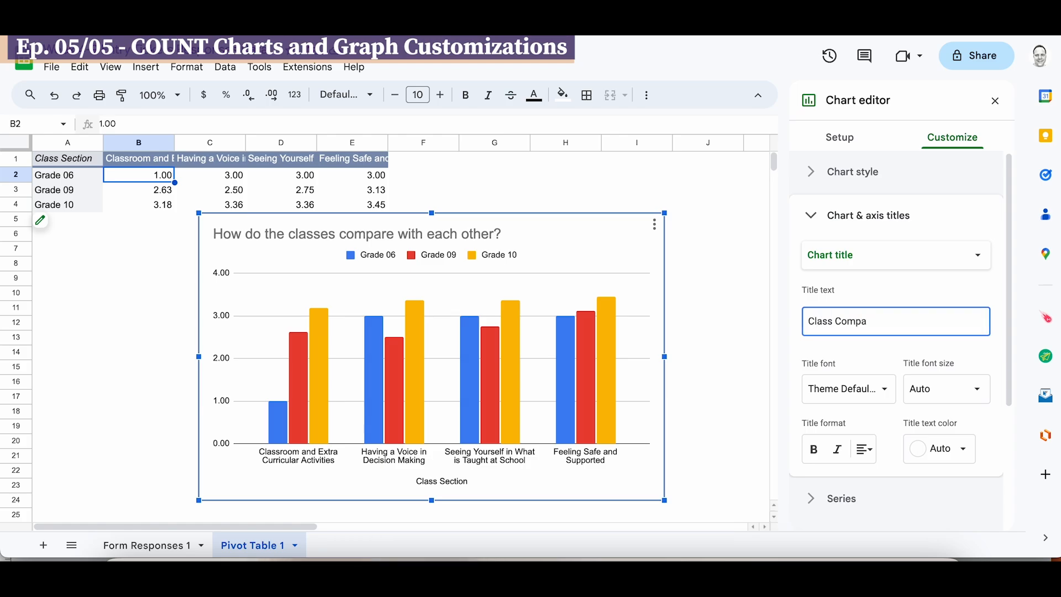
text(rison Belonging vs)
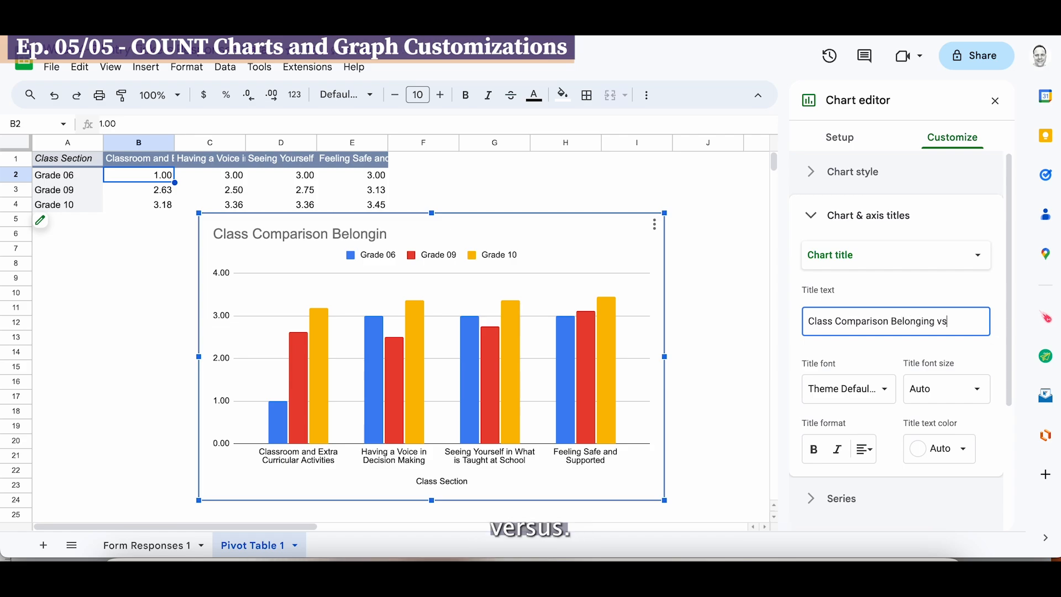
text(. Othering)
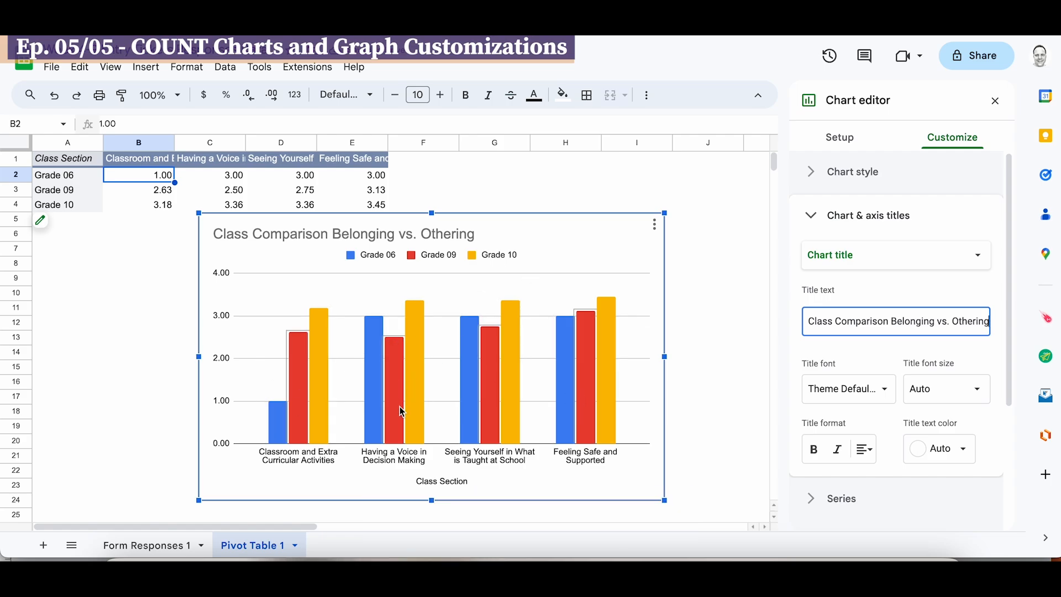
click(841, 215)
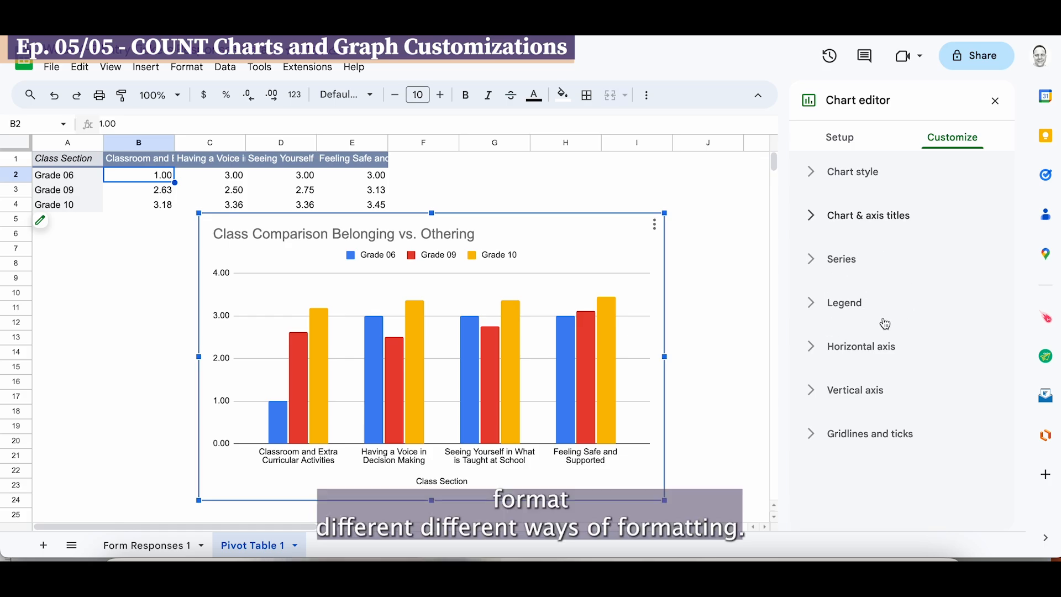
Step: Try error bars and data labels on all series of the column chart, and turn both back off
click(835, 260)
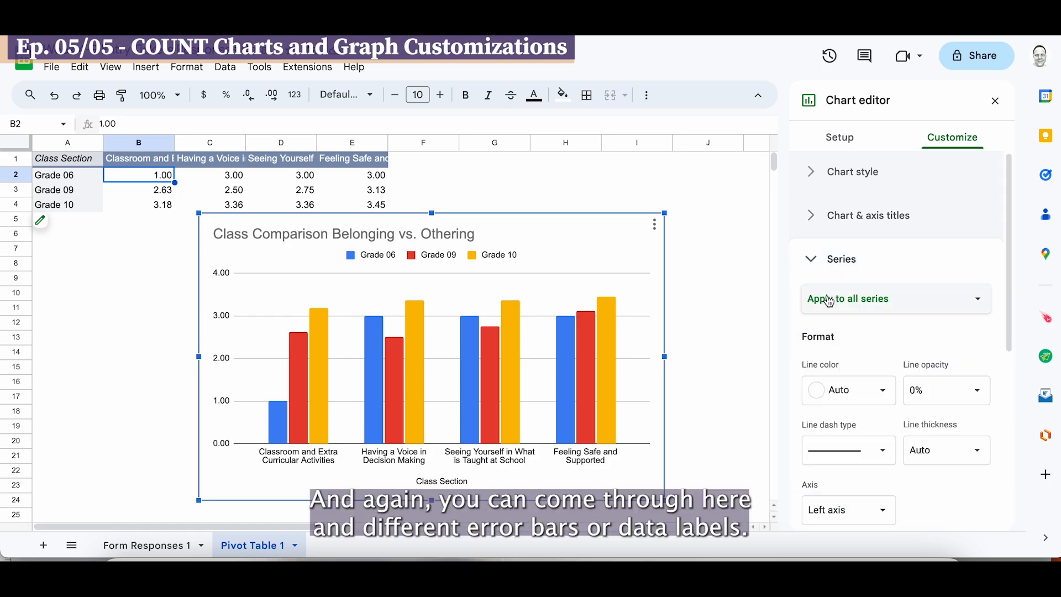
scroll(862, 339, down, 5)
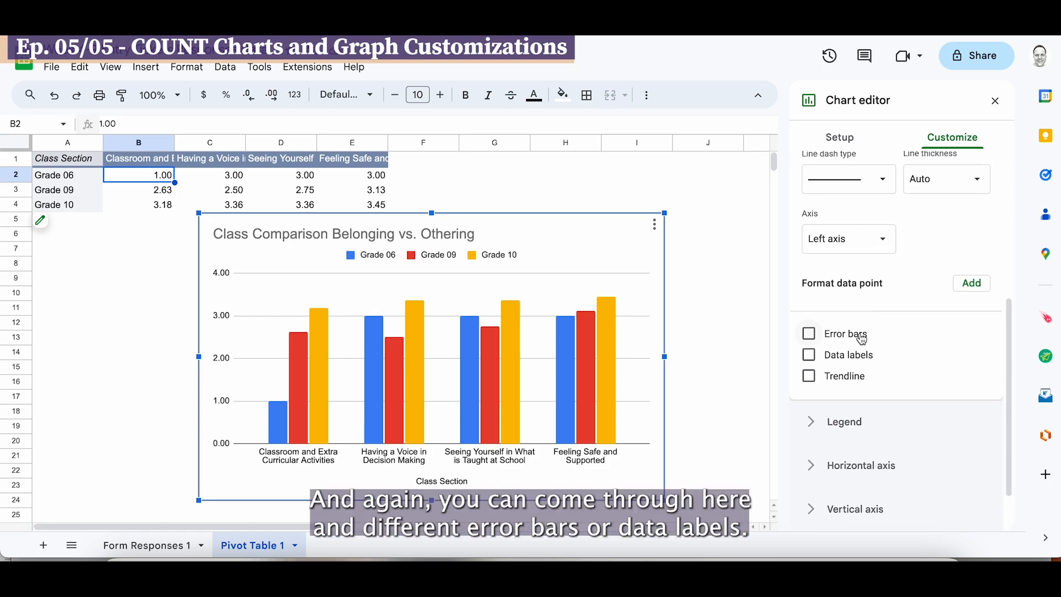
click(811, 336)
click(809, 334)
click(810, 356)
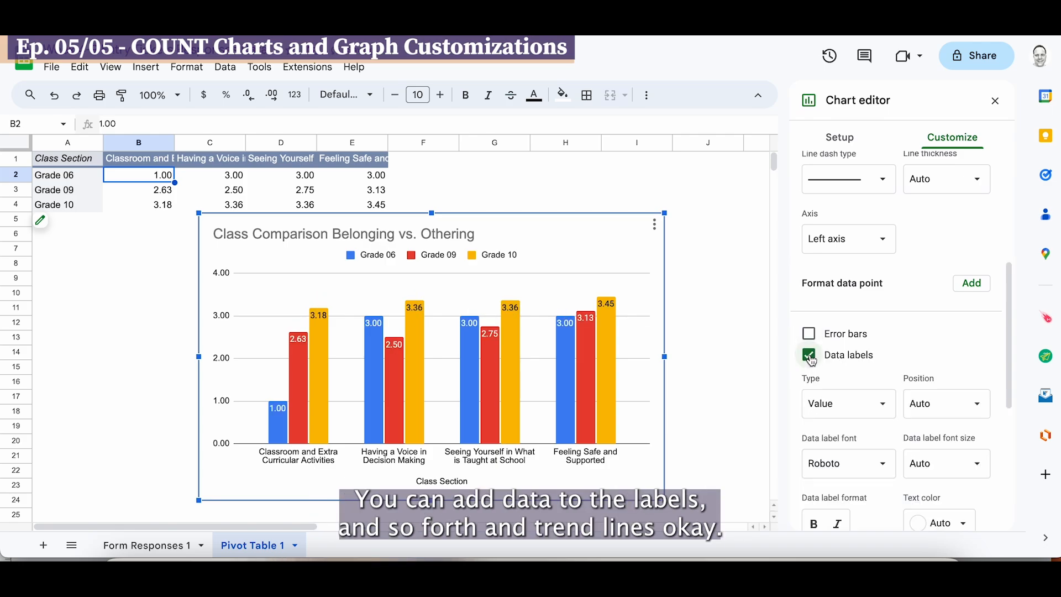
click(810, 356)
Step: Try trendlines on all series of the column chart and remove them again
click(810, 378)
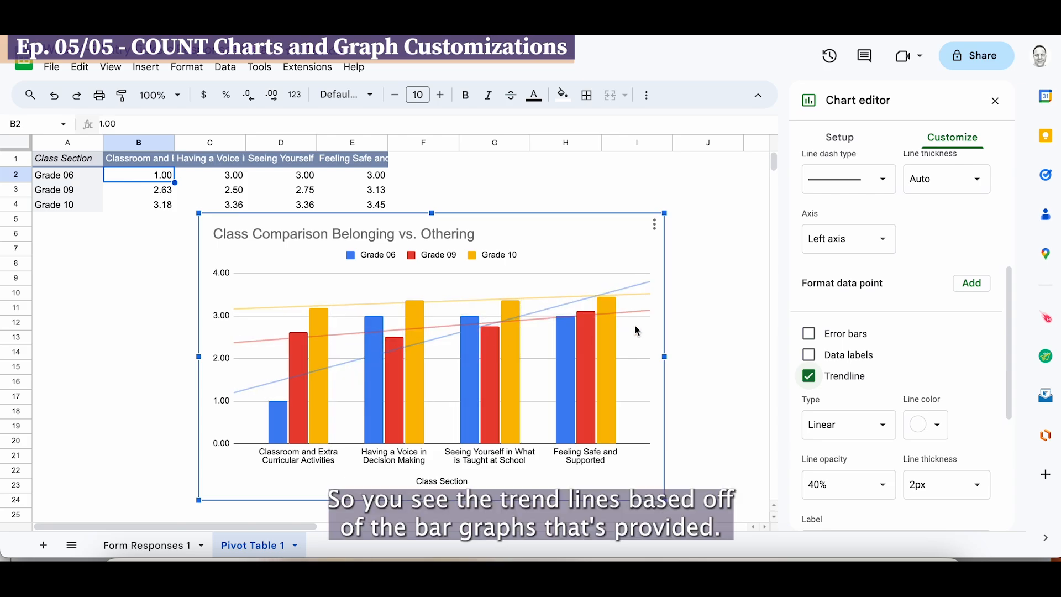
click(809, 377)
scroll(888, 379, down, 1)
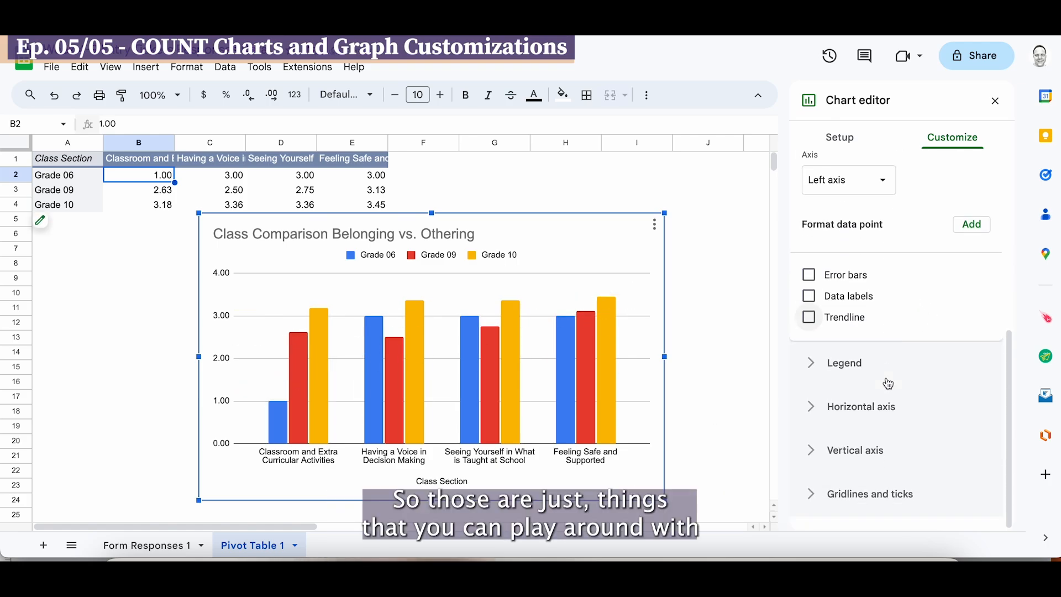
scroll(888, 384, up, 6)
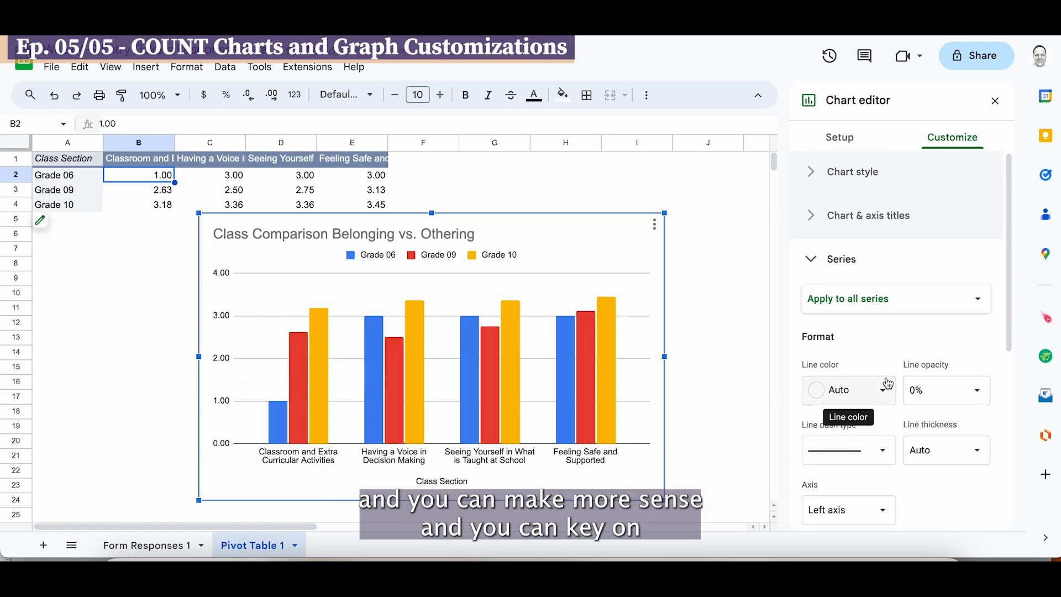